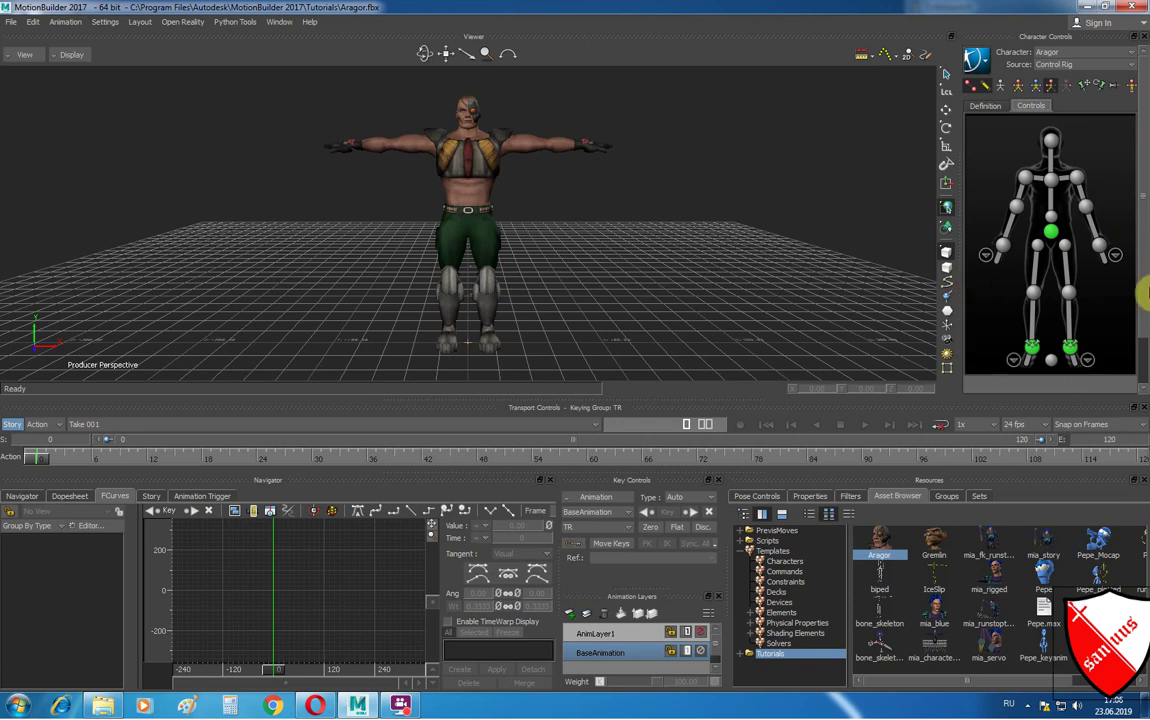
# Step: Zoom and pan the Viewer onto Aragor's head and outstretched arms
pyautogui.scroll(3, 570, 175)
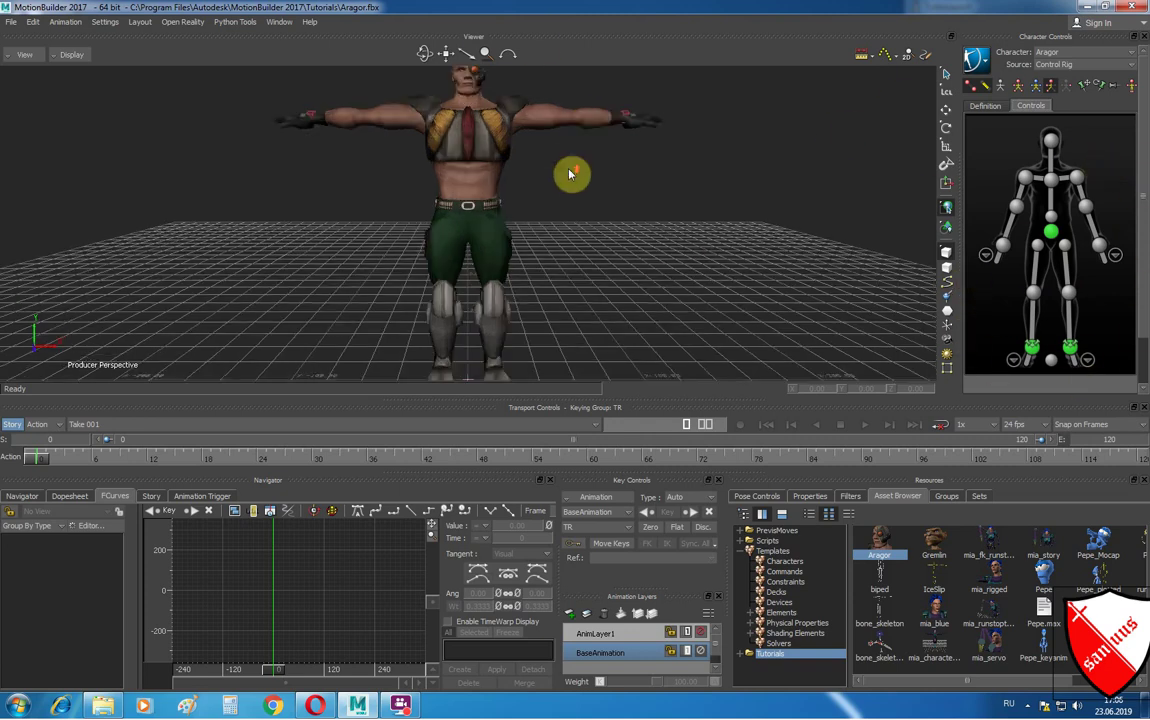
pyautogui.scroll(3, 505, 100)
pyautogui.moveTo(449, 52); pyautogui.dragTo(839, 223)
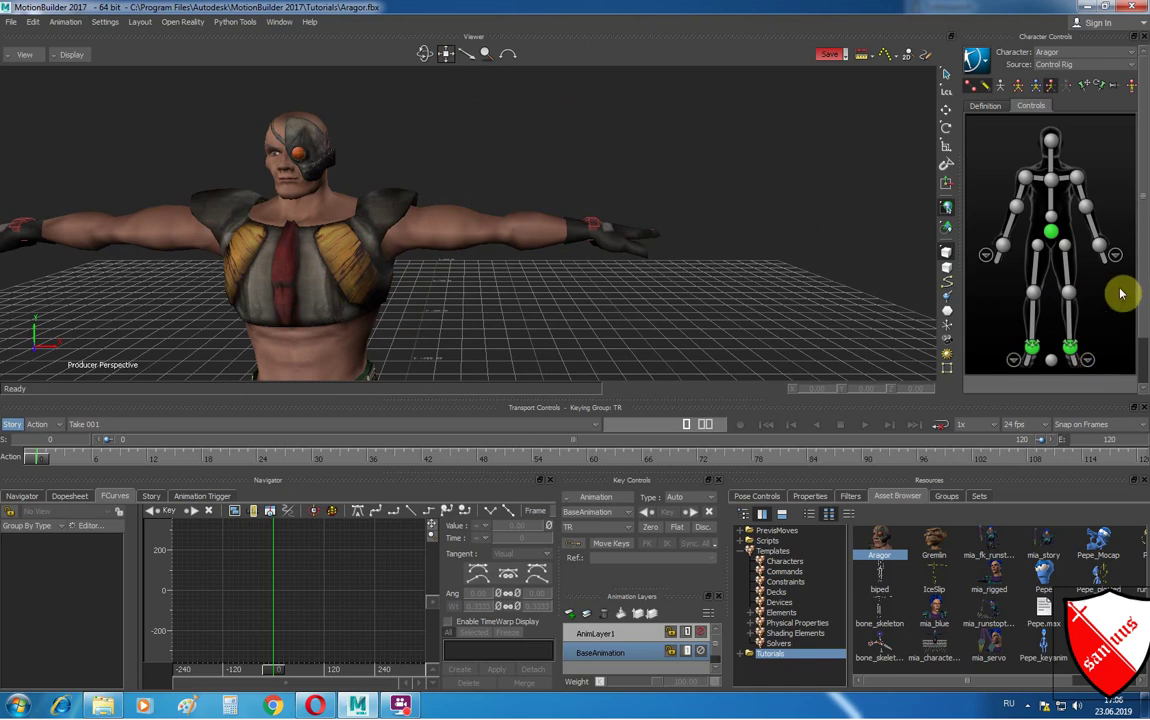
# Step: Preview the detailed hand and foot control views, then open the Character Controls menu
pyautogui.click(1116, 257)
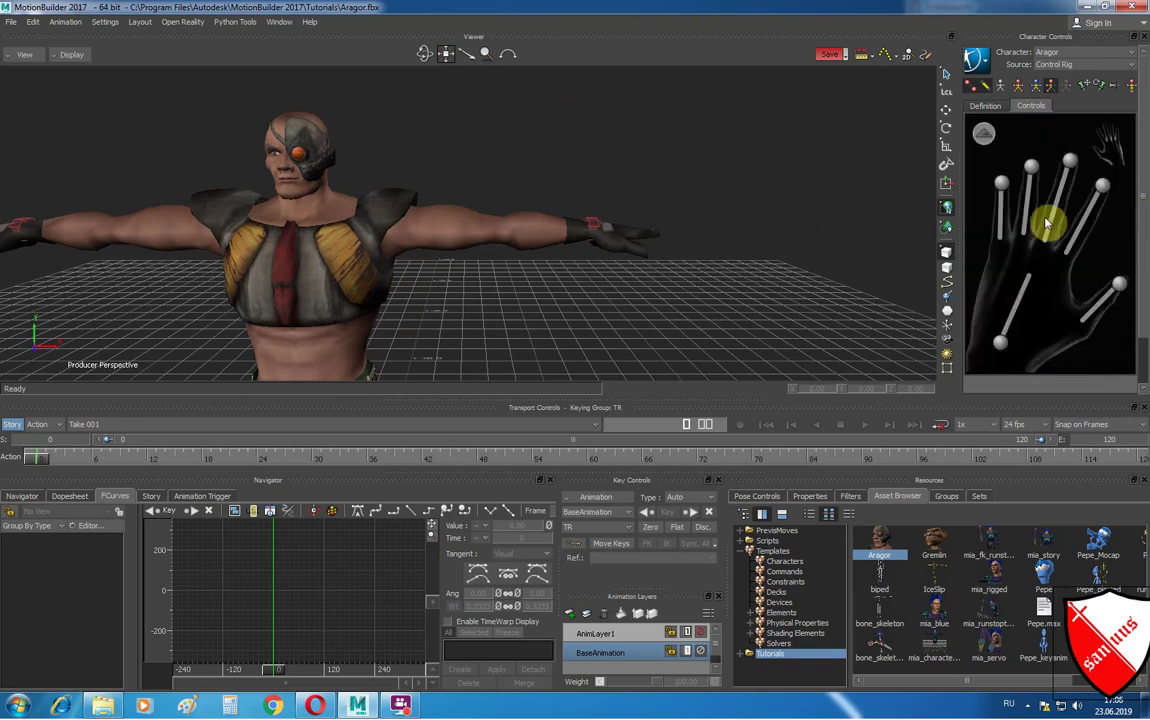
pyautogui.click(986, 134)
pyautogui.click(1088, 360)
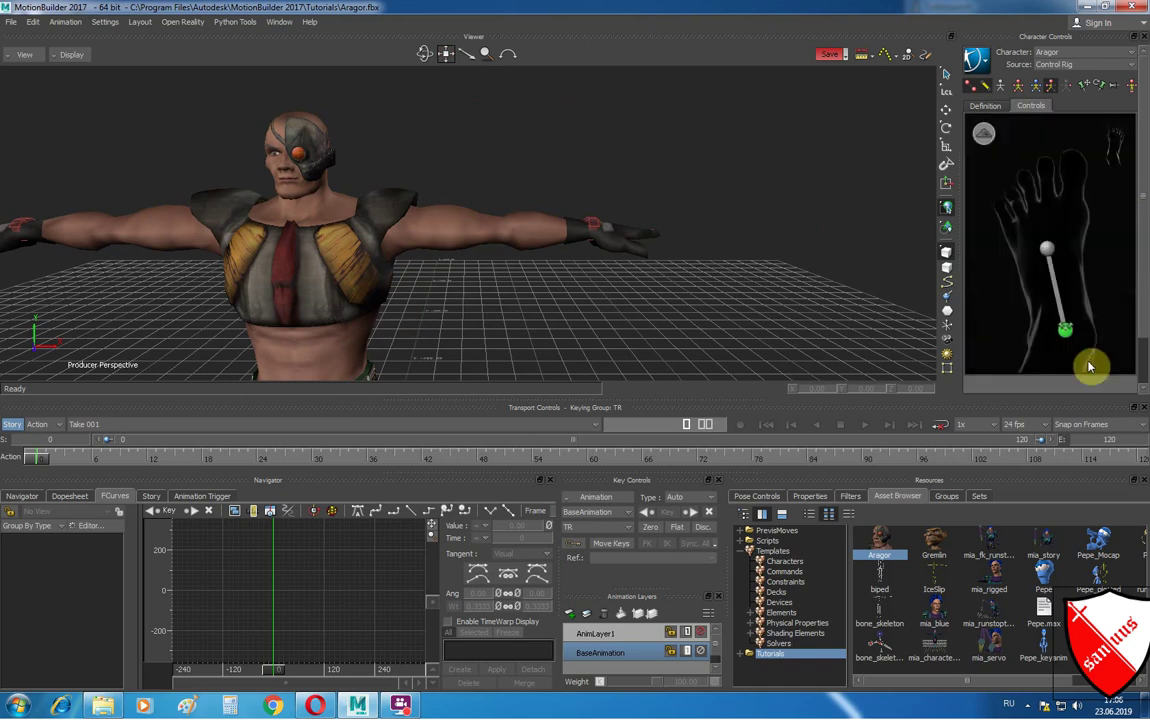
pyautogui.click(984, 140)
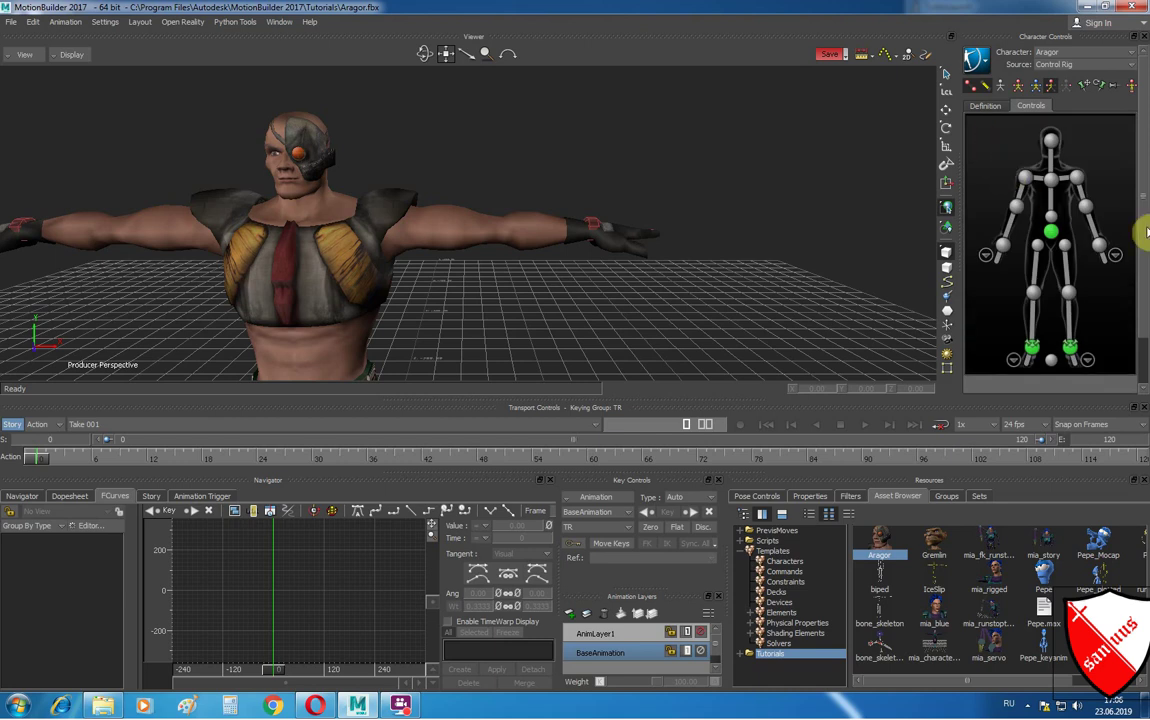
pyautogui.click(985, 64)
pyautogui.moveTo(1005, 147)
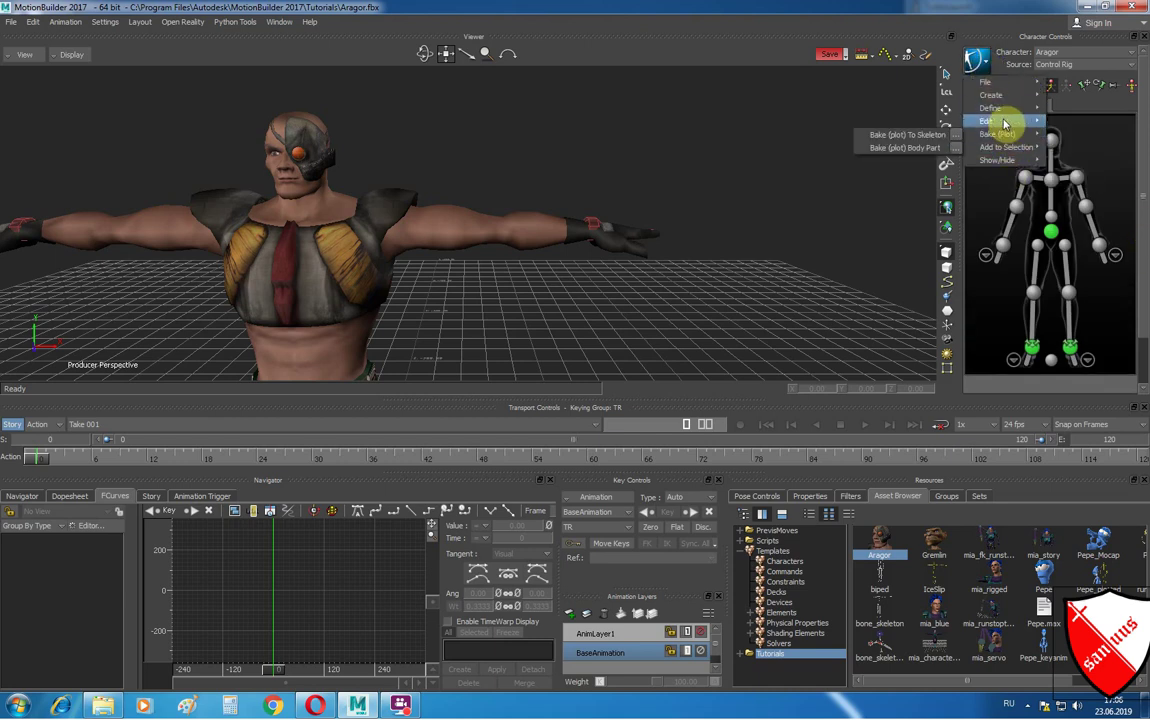
# Step: In the finger skeleton layout, rotate Aragor's left hand about 92° using the left-hand middle effector
pyautogui.click(1031, 106)
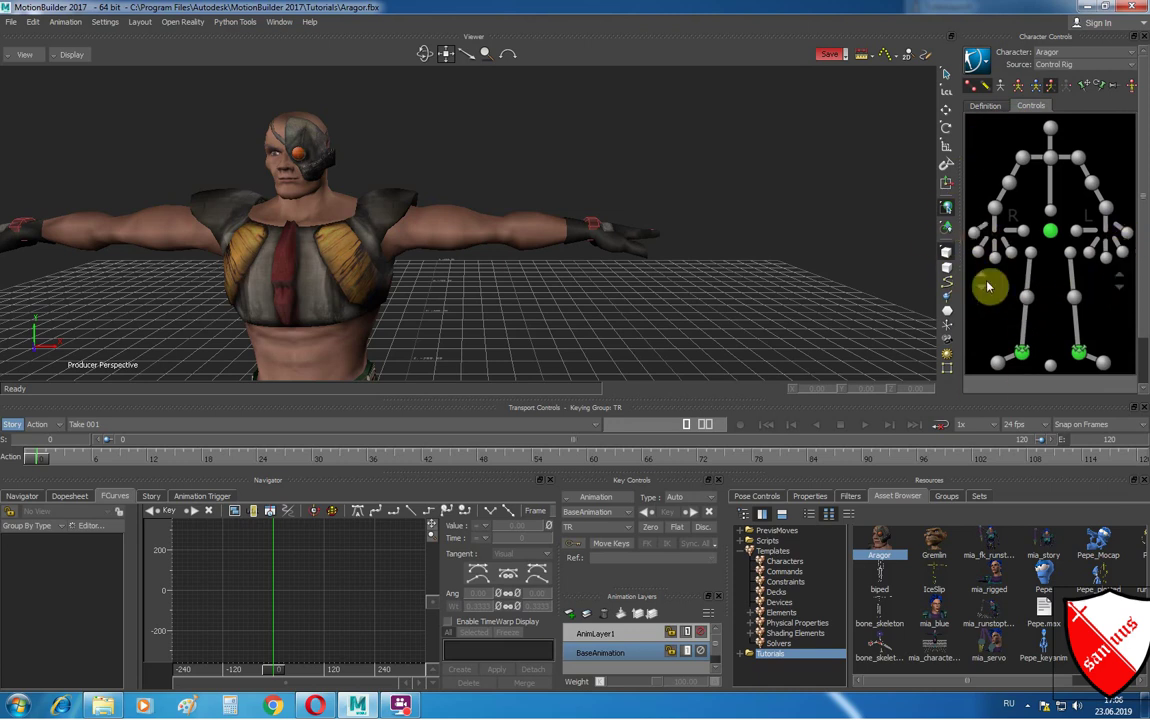
pyautogui.click(1108, 259)
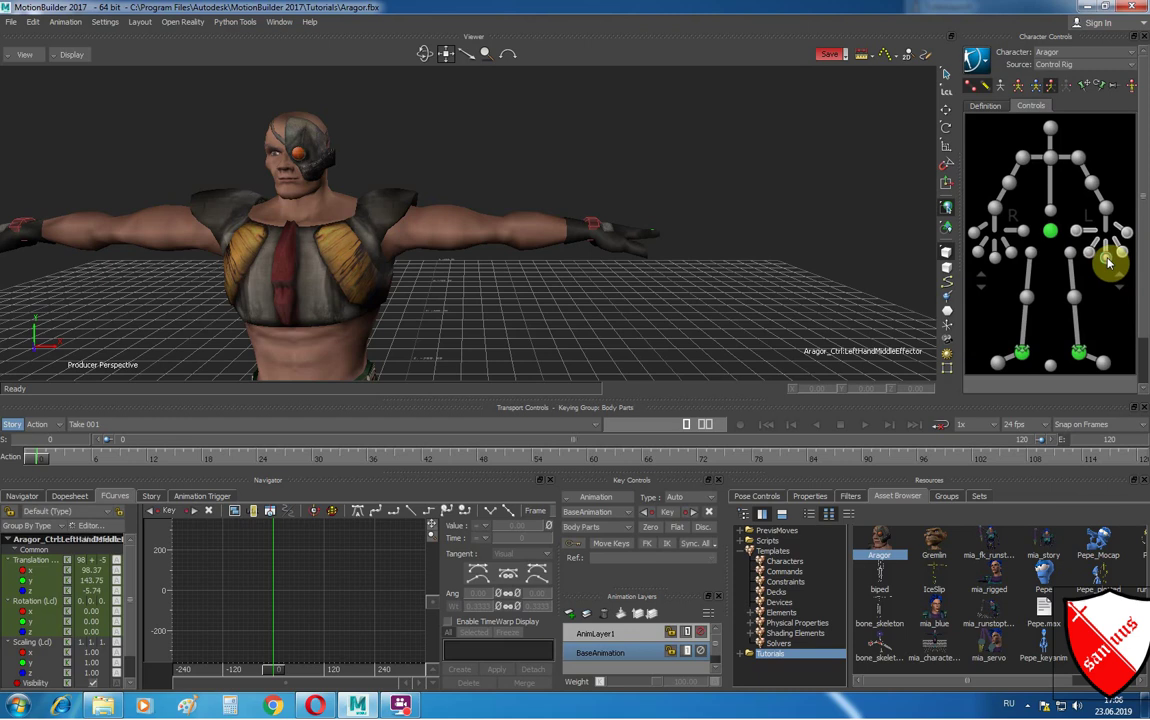
pyautogui.press('r')
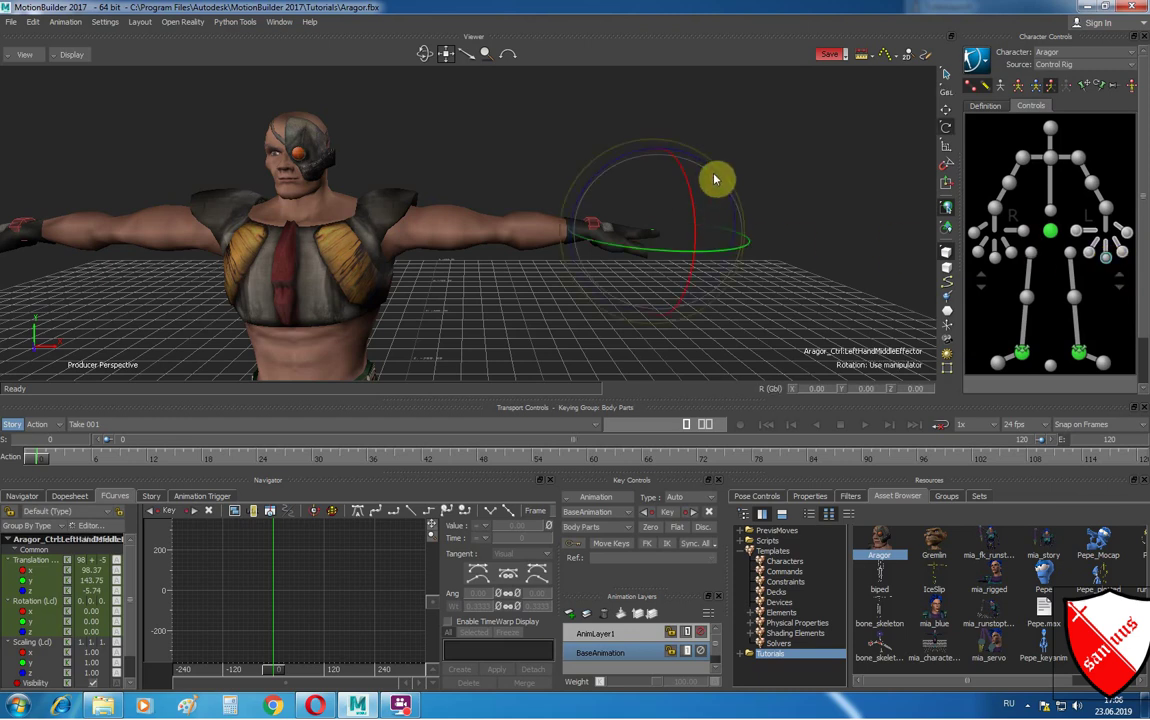
pyautogui.moveTo(721, 180); pyautogui.dragTo(687, 148)
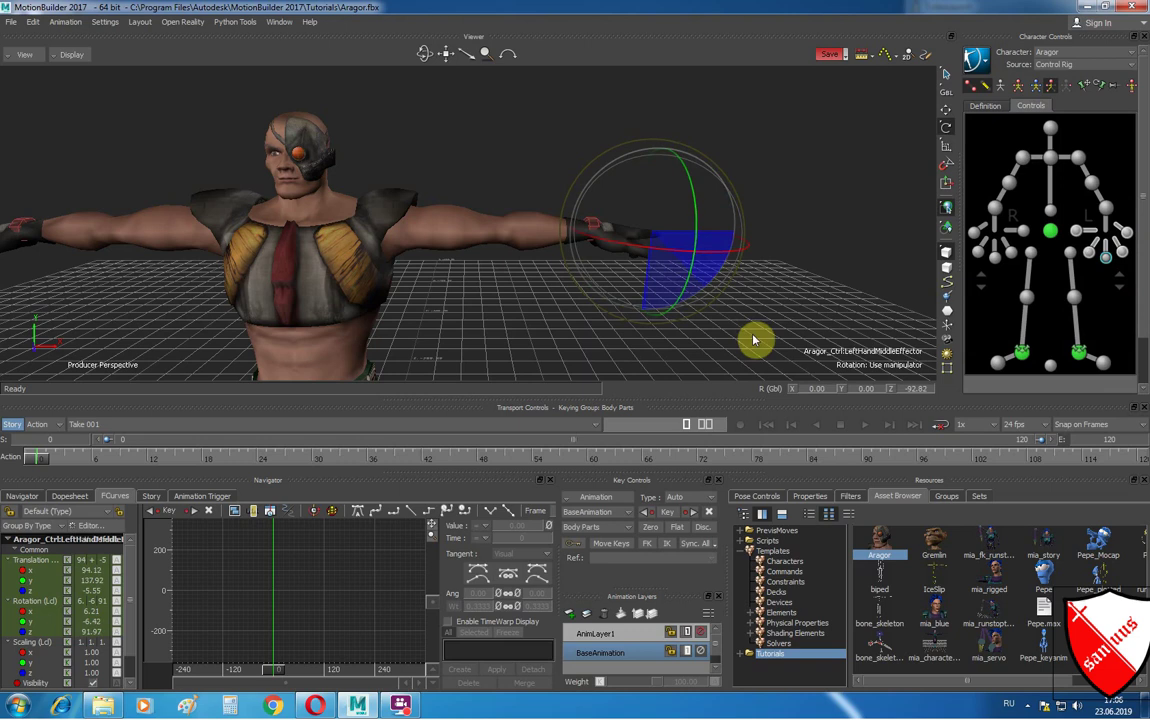
pyautogui.moveTo(687, 148); pyautogui.dragTo(757, 339)
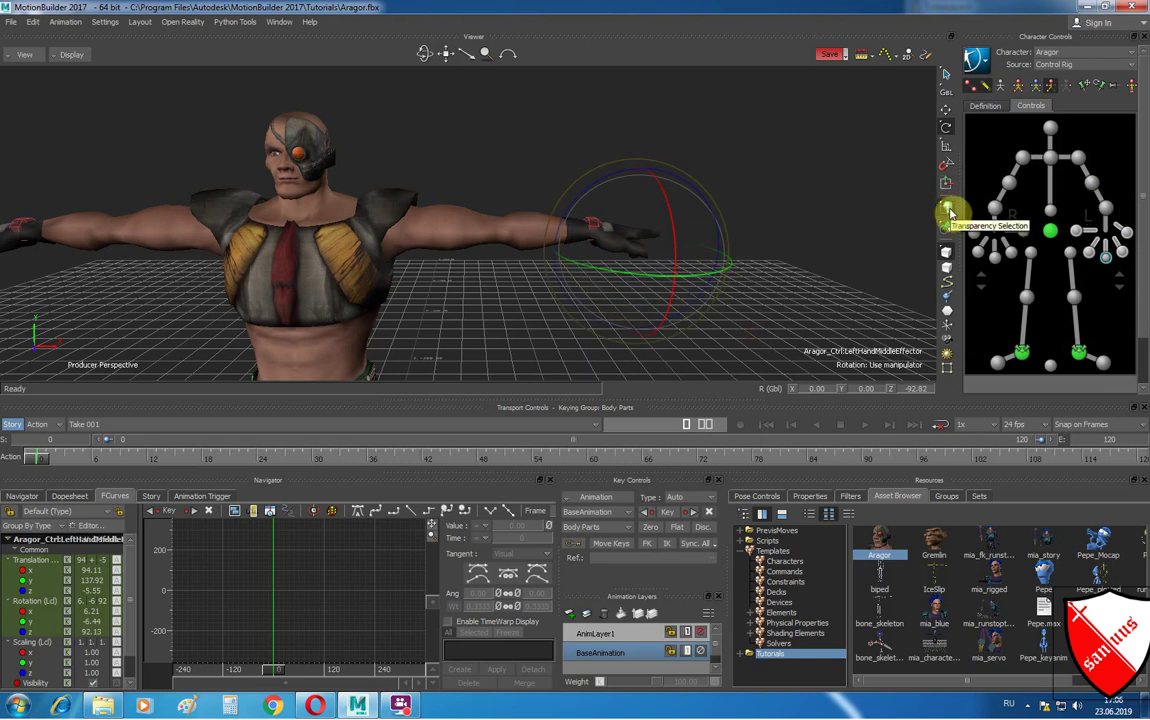
# Step: Switch back to the standard body layout and minimize MotionBuilder to the desktop
pyautogui.click(948, 210)
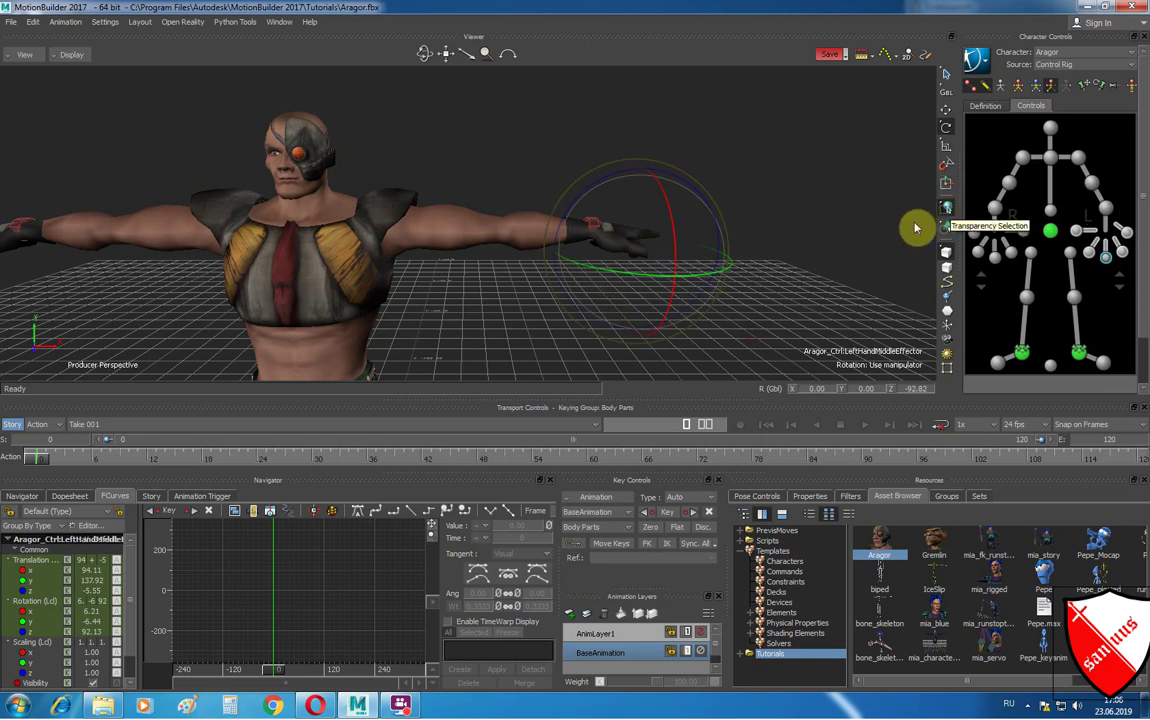
pyautogui.click(980, 62)
pyautogui.click(1000, 100)
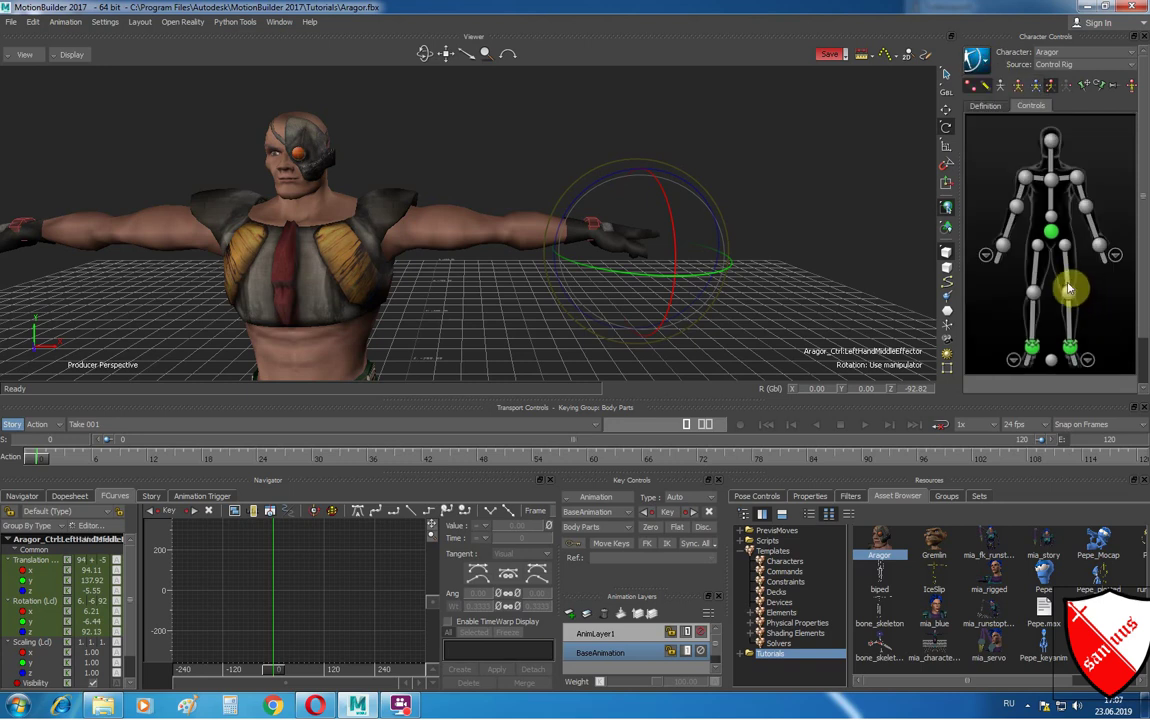
pyautogui.click(1089, 9)
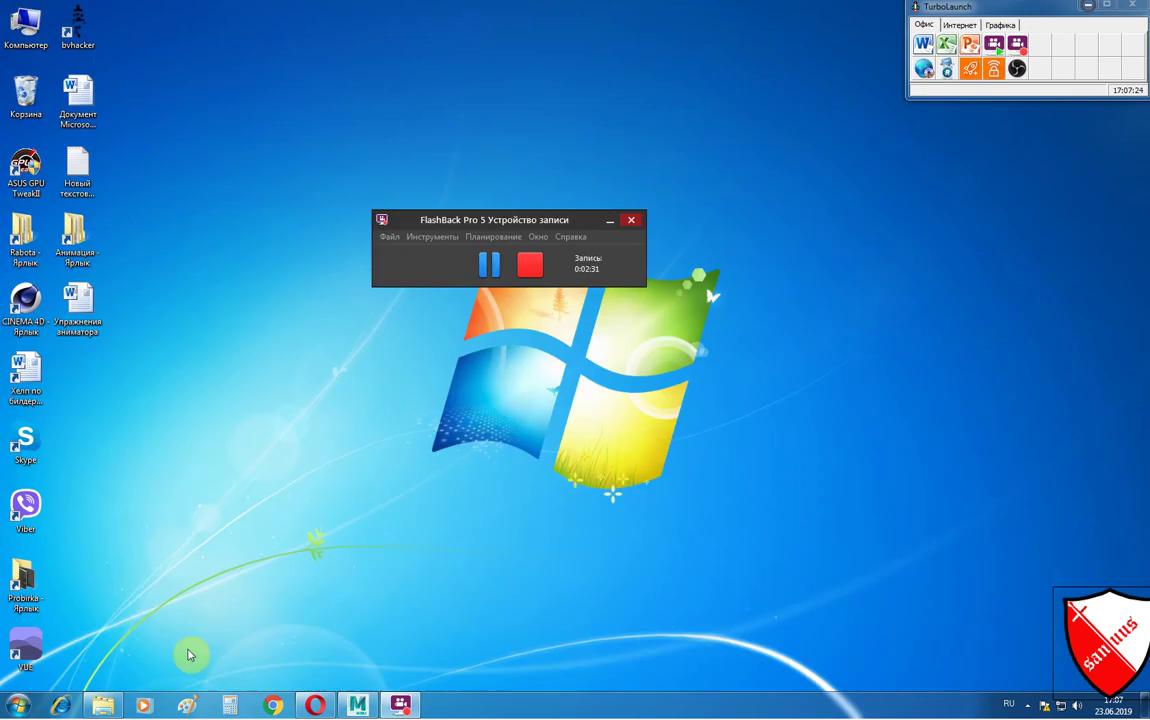
# Step: Inspect the CharacterControlsConfig_KT v2019.01.27.1217 archive in the CharacterControls folder, then return to MotionBuilder
pyautogui.click(106, 706)
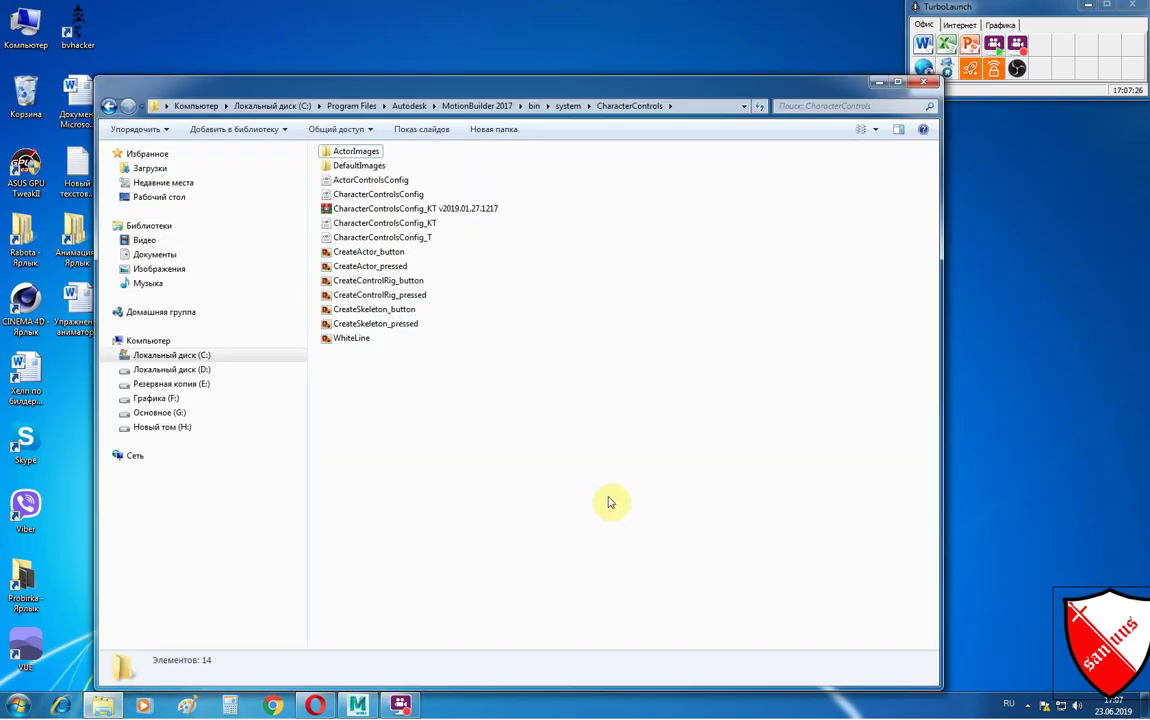
pyautogui.click(408, 209)
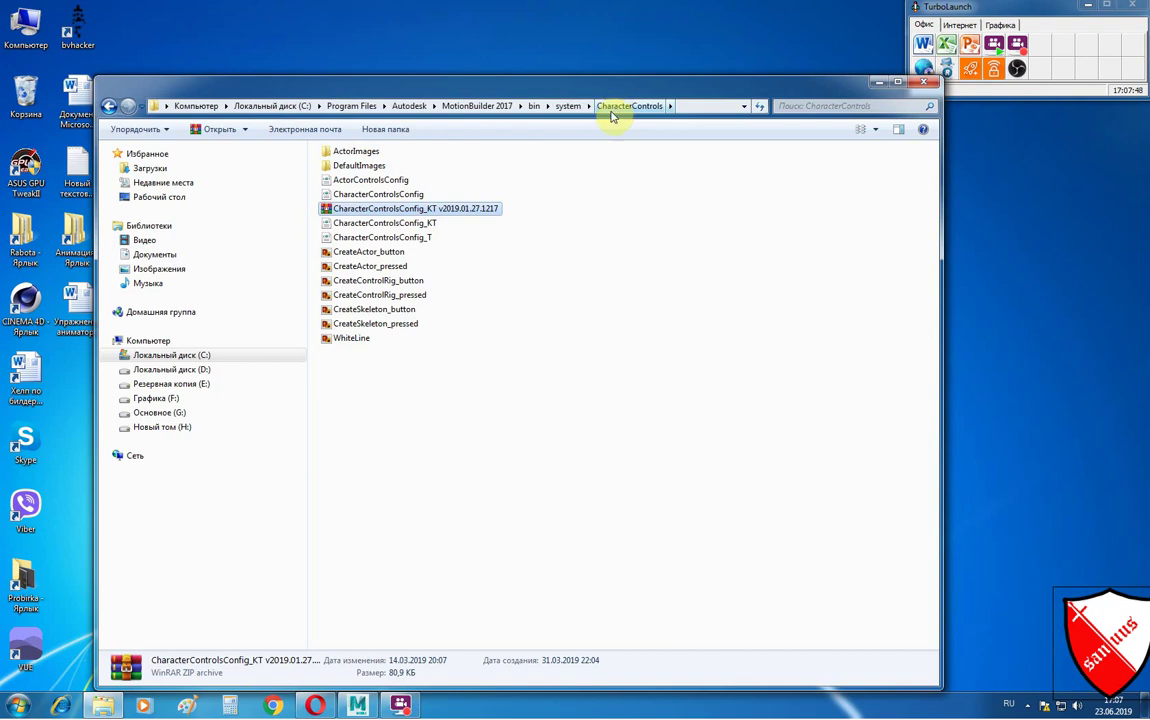
pyautogui.rightClick(325, 211)
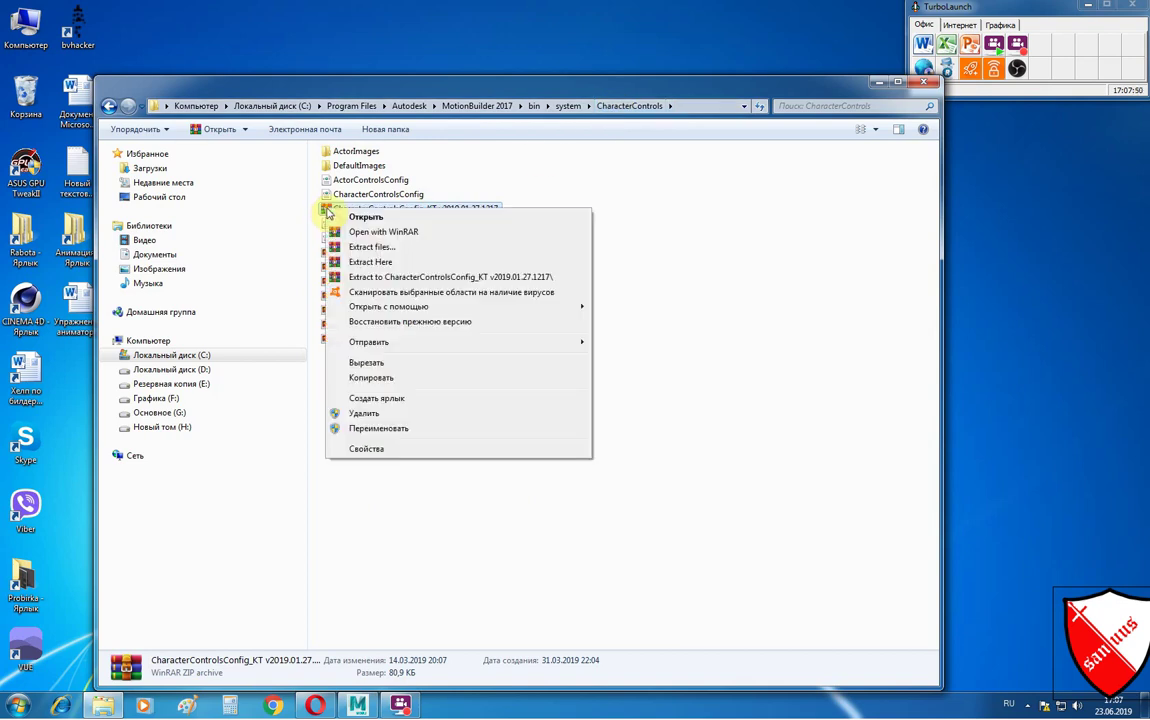
pyautogui.click(760, 167)
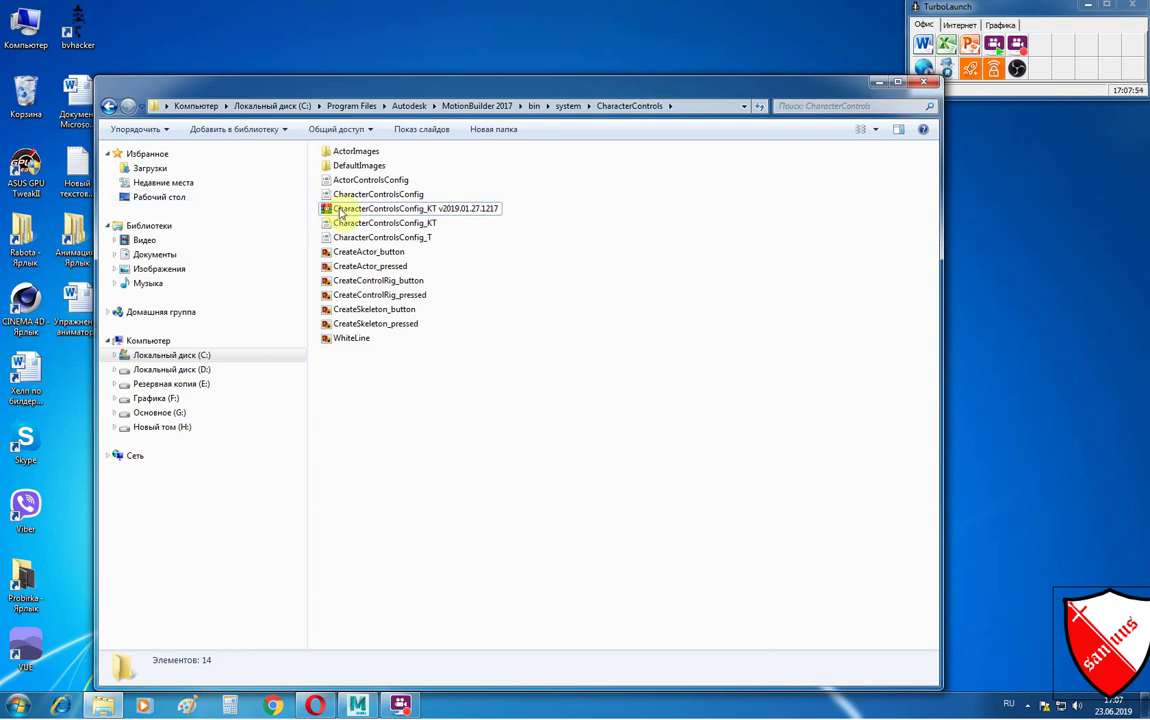
pyautogui.click(357, 706)
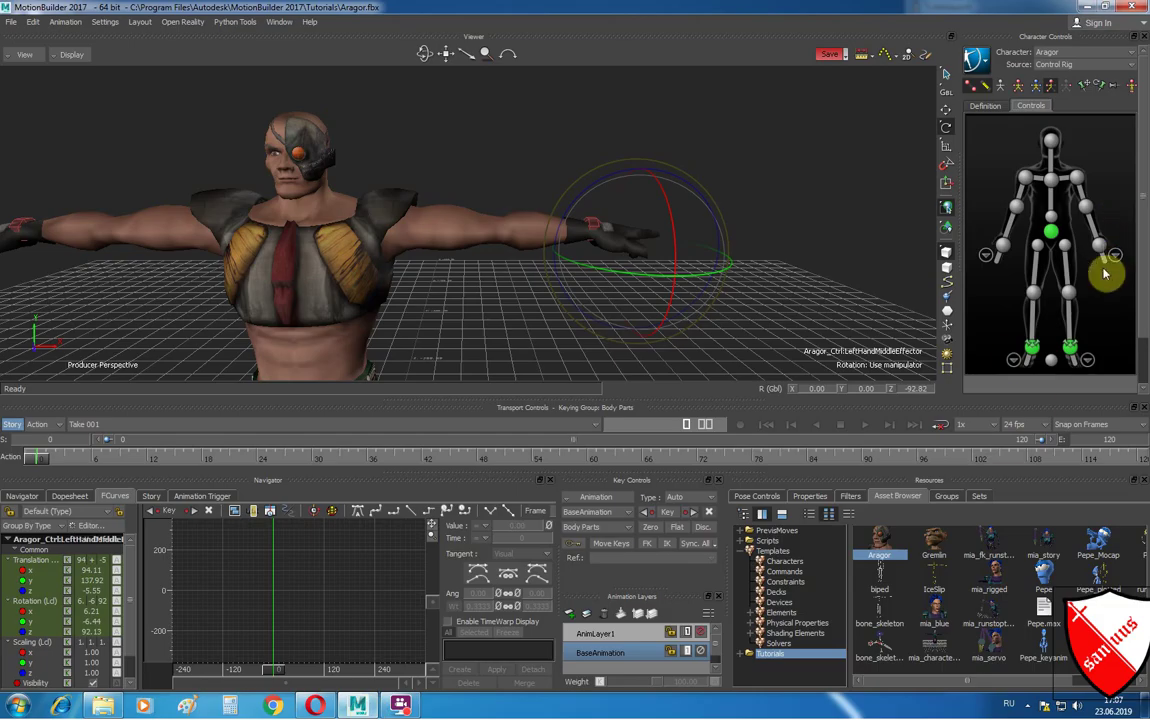
# Step: Load the CharacterControlsConfig_KT file and apply it as the Character Controls layout
pyautogui.click(982, 64)
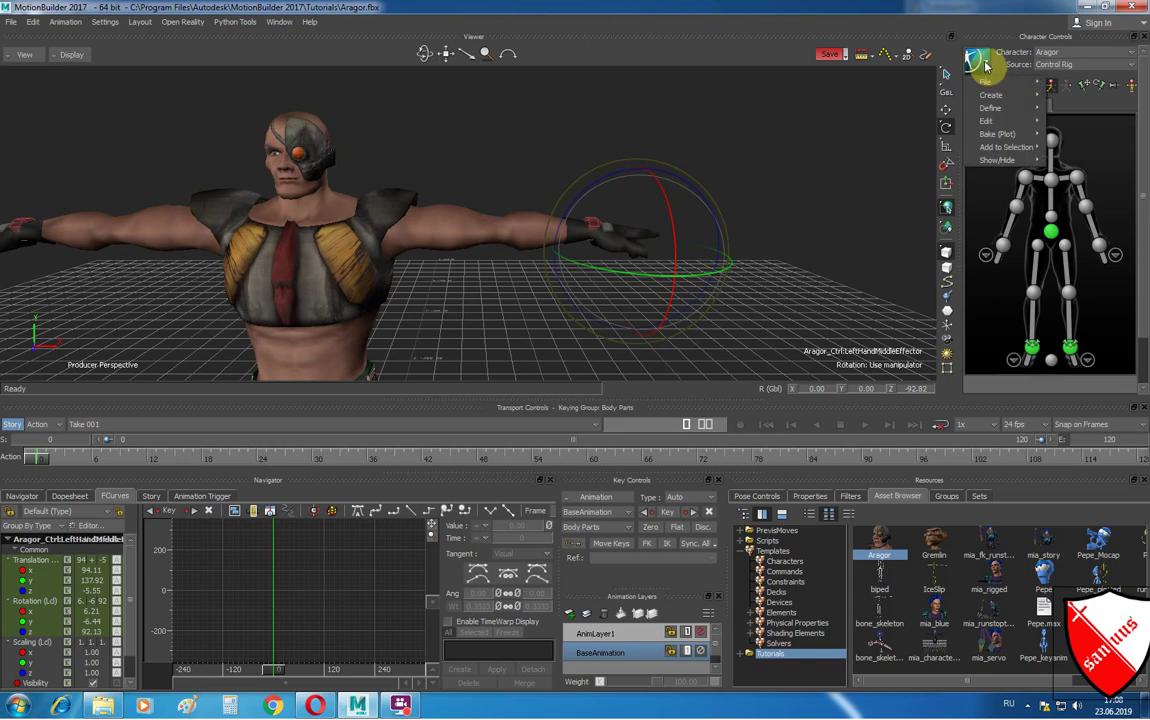
pyautogui.moveTo(987, 121)
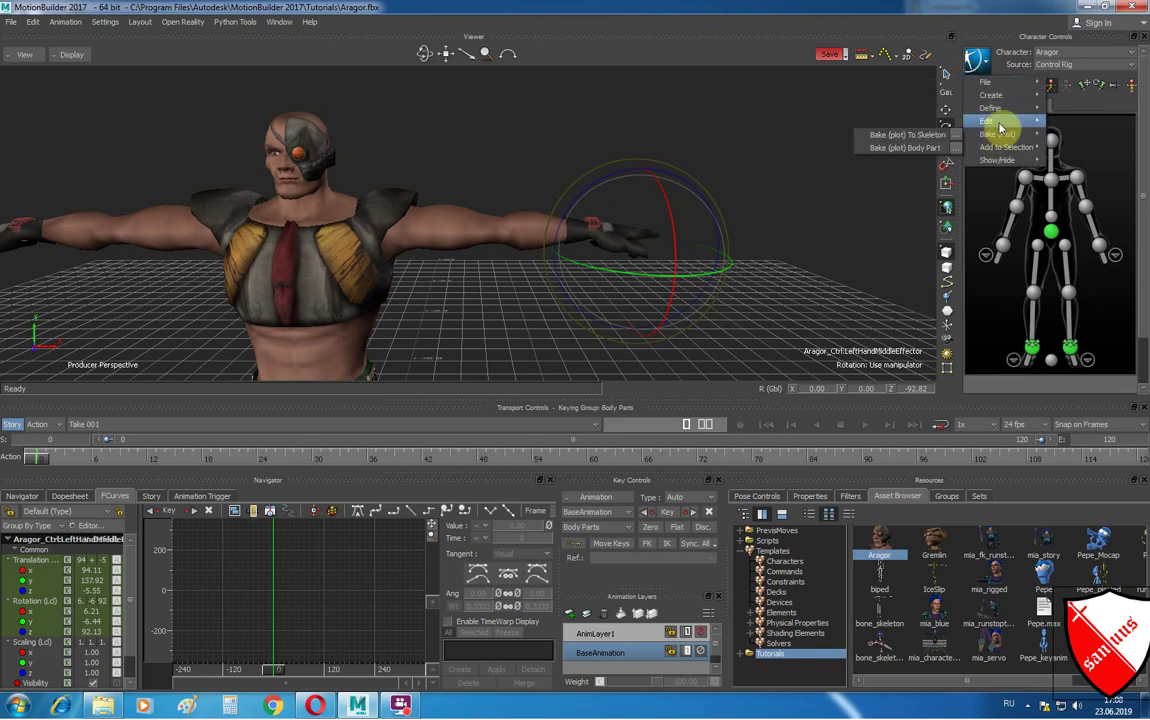
pyautogui.moveTo(1076, 148)
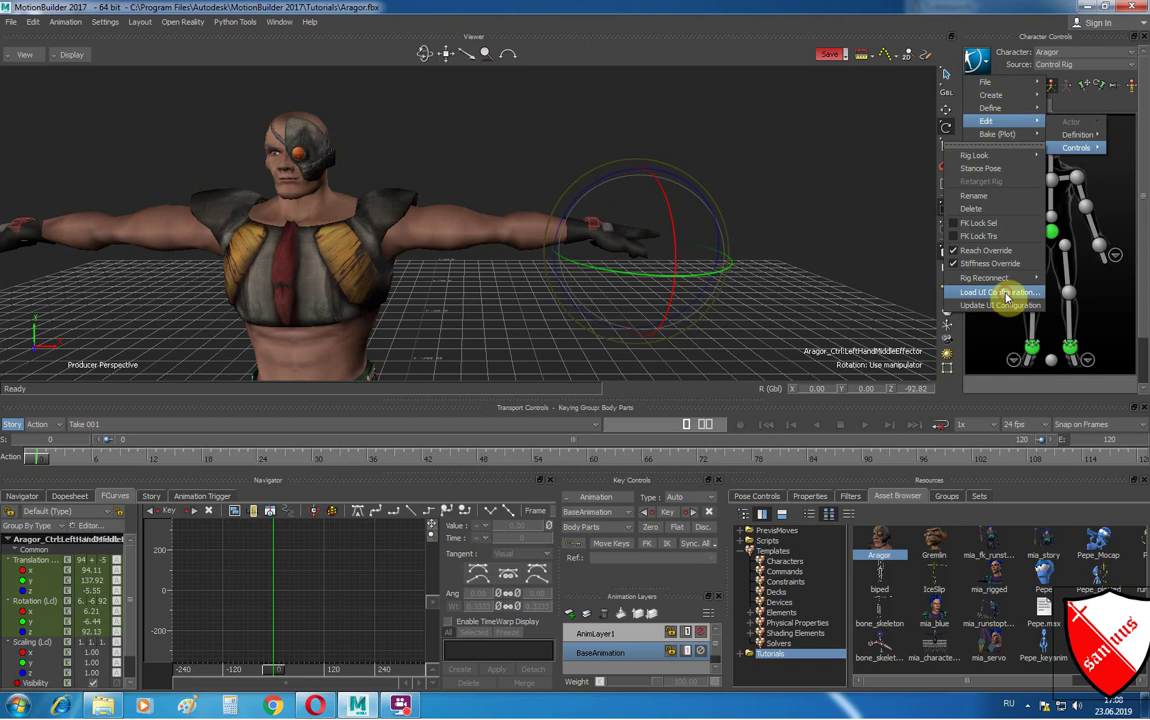
pyautogui.click(1010, 293)
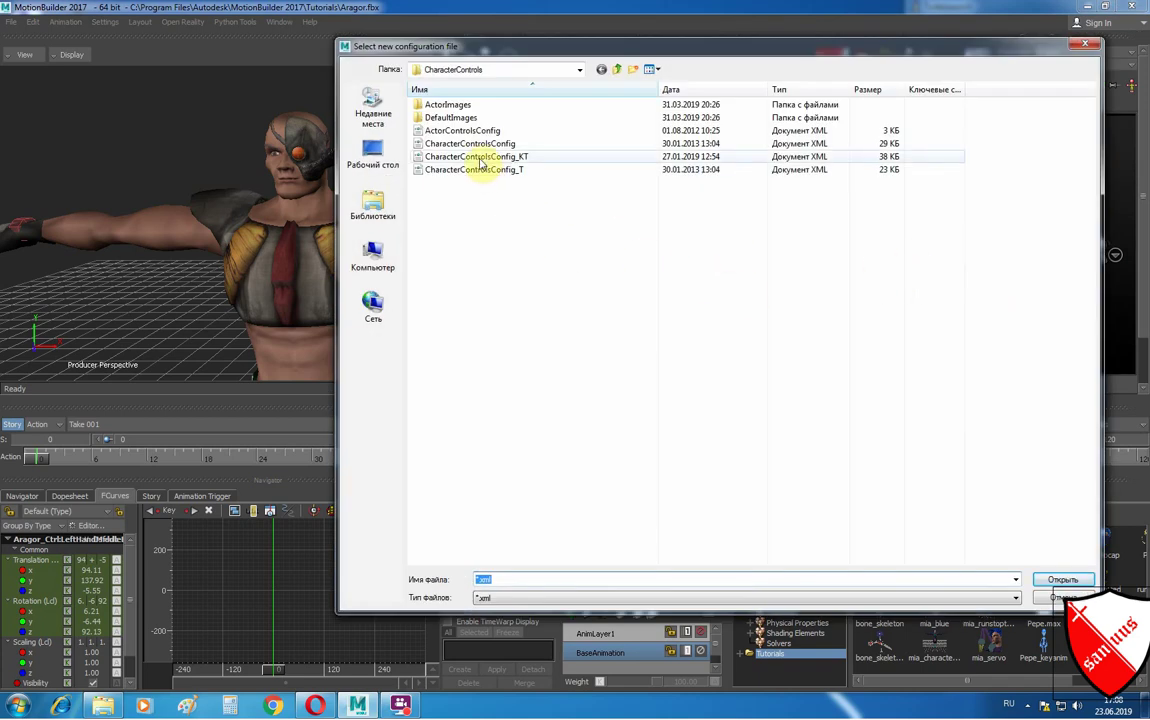
pyautogui.click(478, 159)
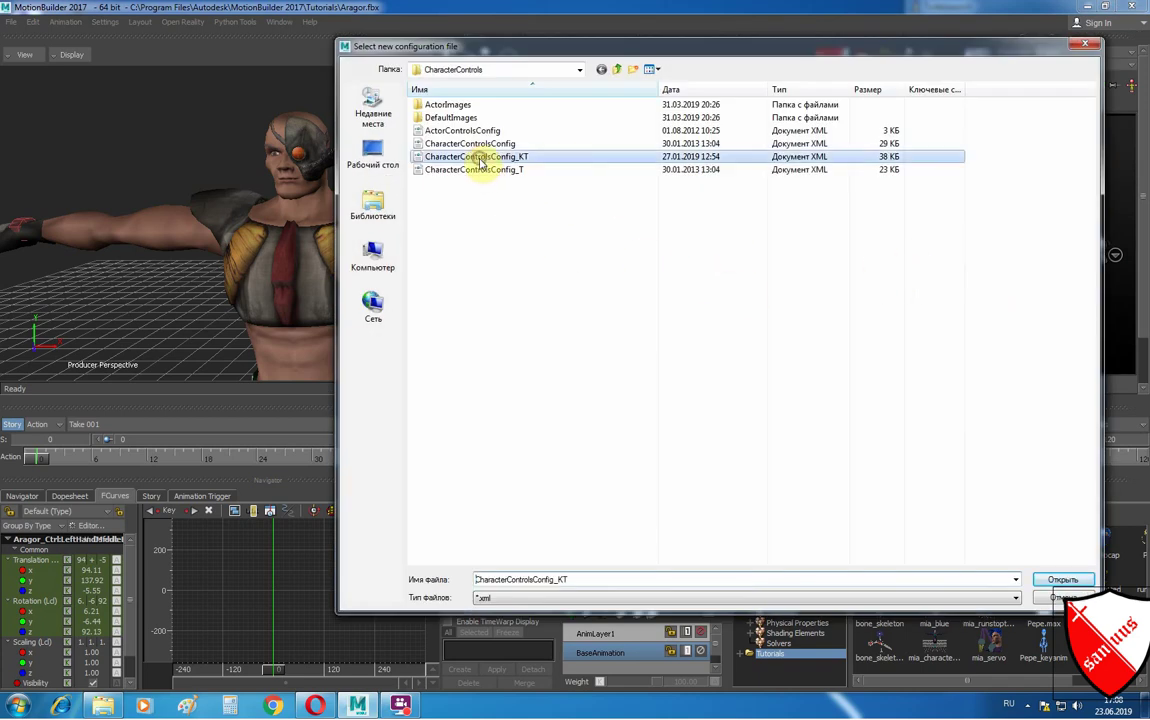
pyautogui.click(1077, 580)
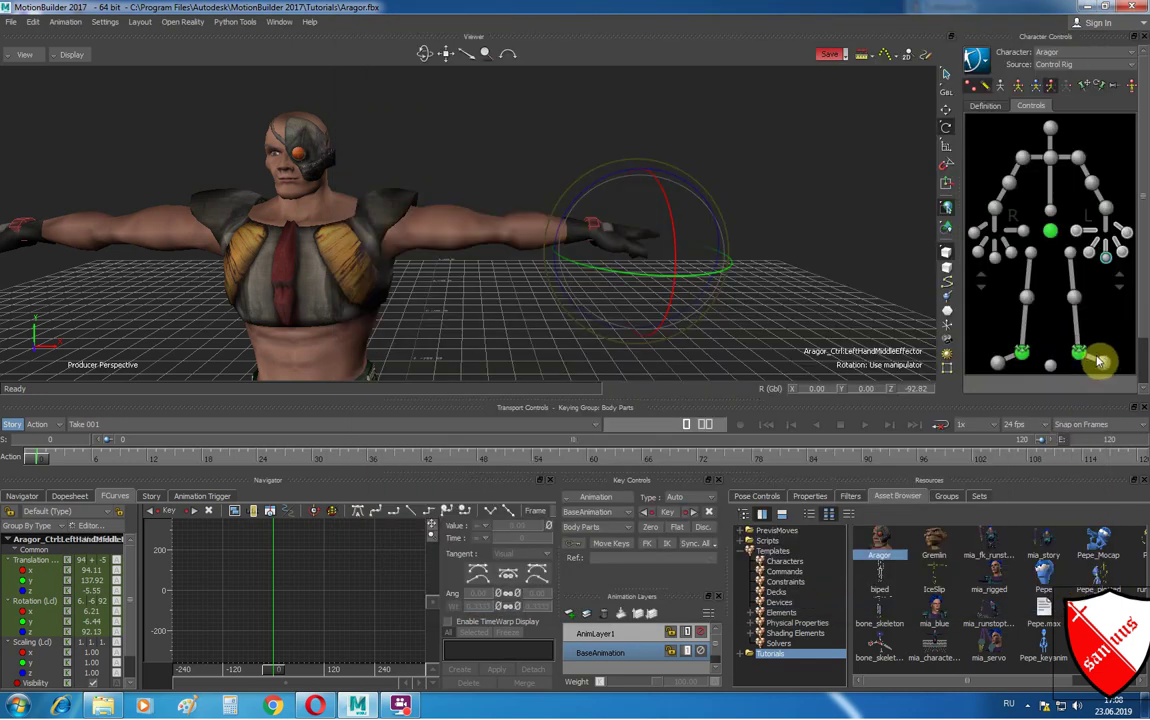
pyautogui.click(976, 60)
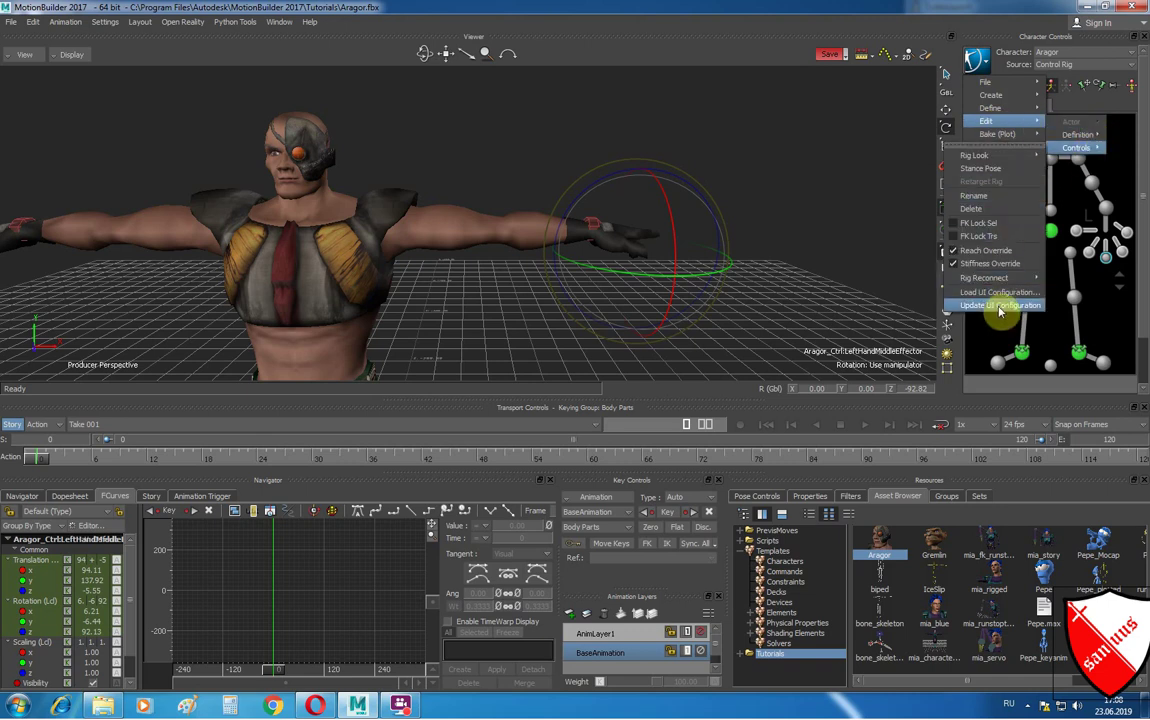
pyautogui.click(1000, 305)
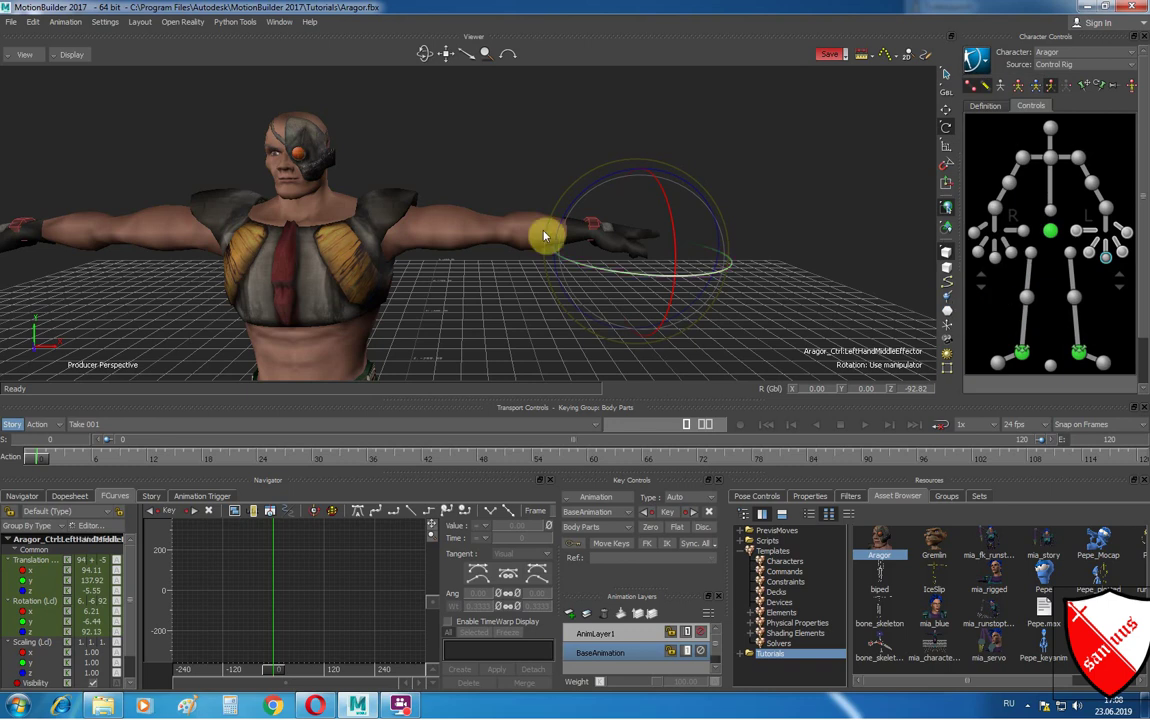
# Step: Slightly nudge Aragor's left-hand middle finger effector, then bring Opera to the front
pyautogui.scroll(-3, 544, 230)
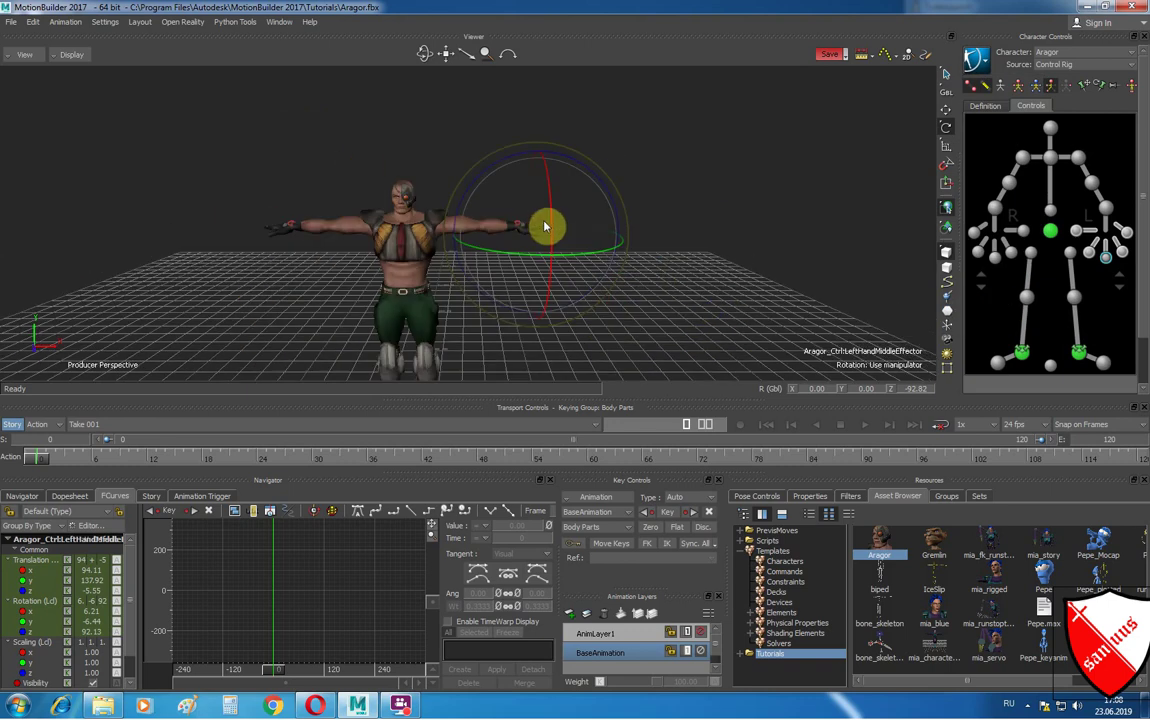
pyautogui.moveTo(544, 227); pyautogui.dragTo(546, 223)
pyautogui.click(316, 706)
# Step: Show the VK post '51 упражнение для аниматора' and scroll through its Level 1 exercises
pyautogui.click(338, 24)
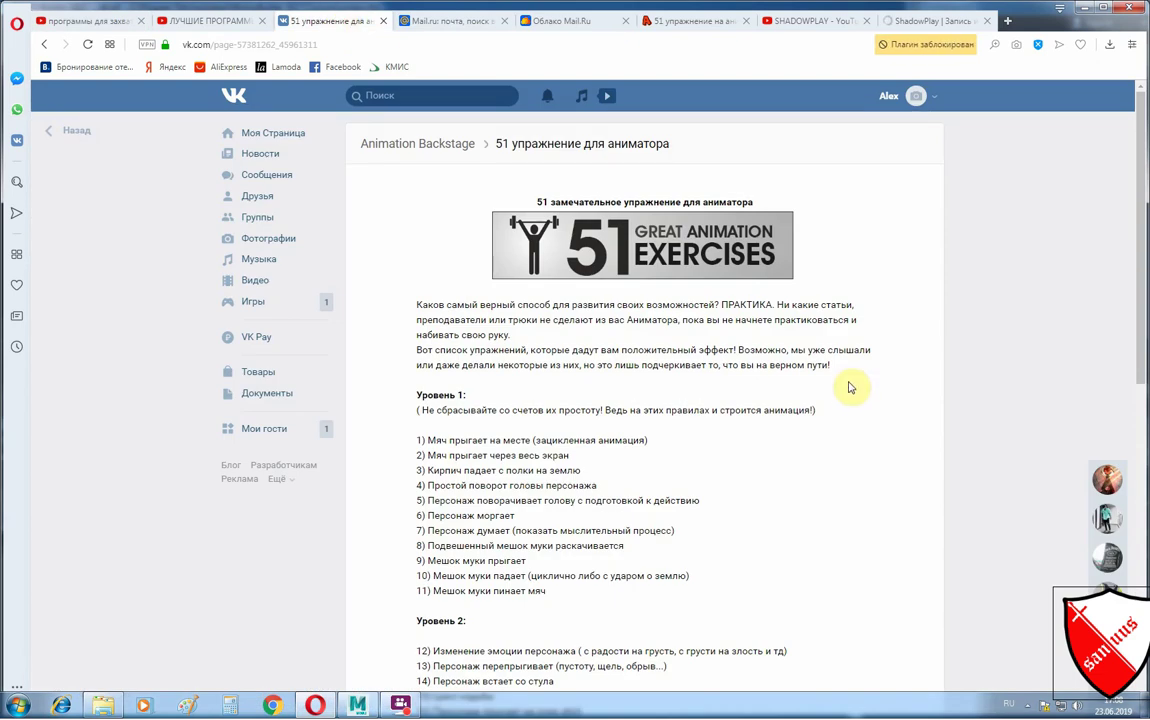
pyautogui.scroll(-2, 796, 340)
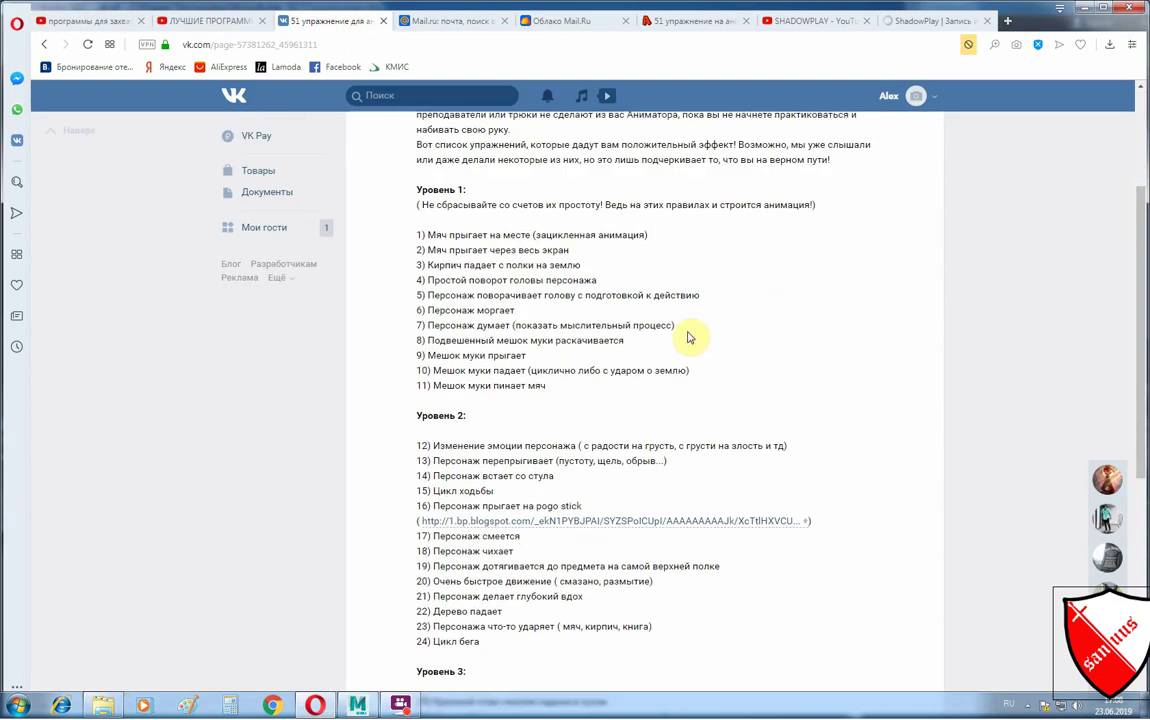
pyautogui.scroll(-1, 688, 337)
pyautogui.scroll(2, 688, 335)
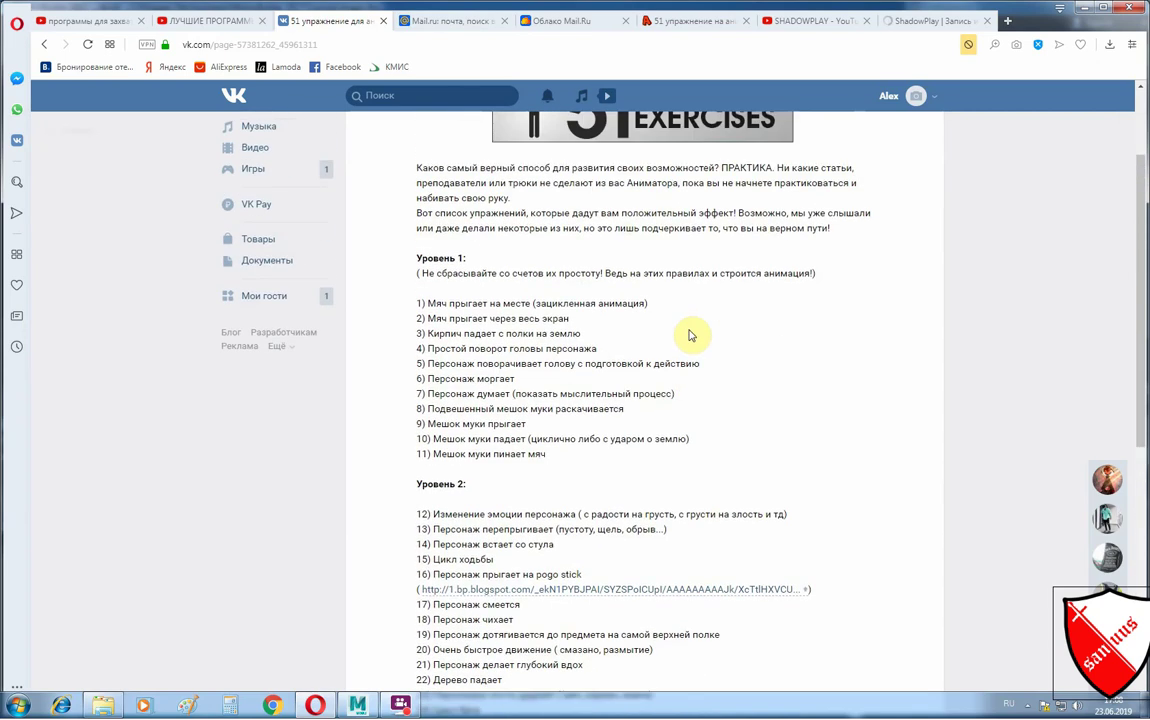
pyautogui.scroll(2, 689, 335)
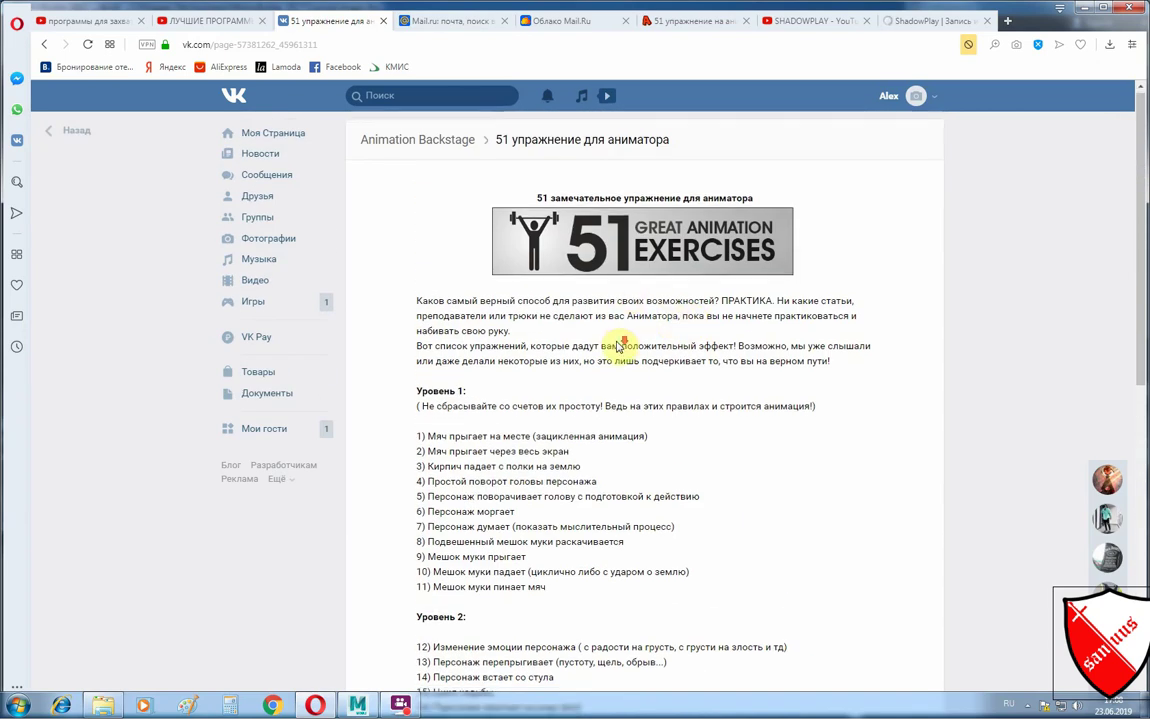
pyautogui.scroll(-2, 617, 346)
pyautogui.scroll(2, 565, 318)
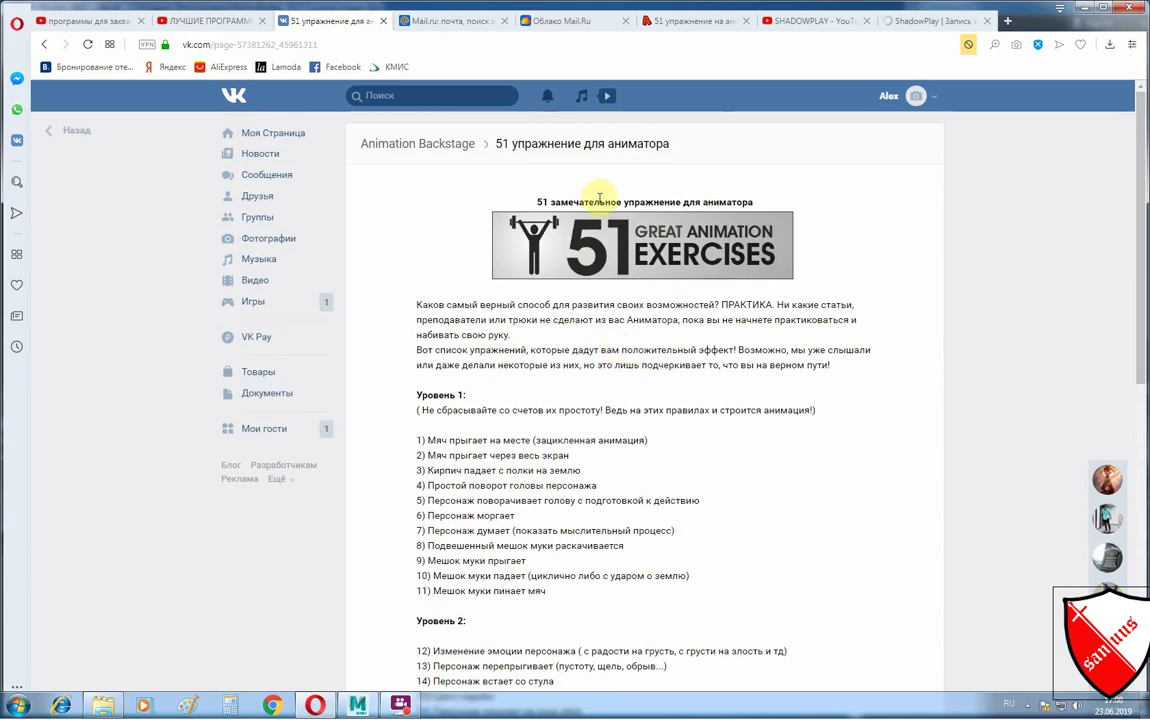
# Step: Read through the Уровень 1–4 lists in the Animation Club loop-exercises article, then return to VK
pyautogui.click(697, 24)
pyautogui.scroll(3, 565, 394)
pyautogui.scroll(4, 565, 394)
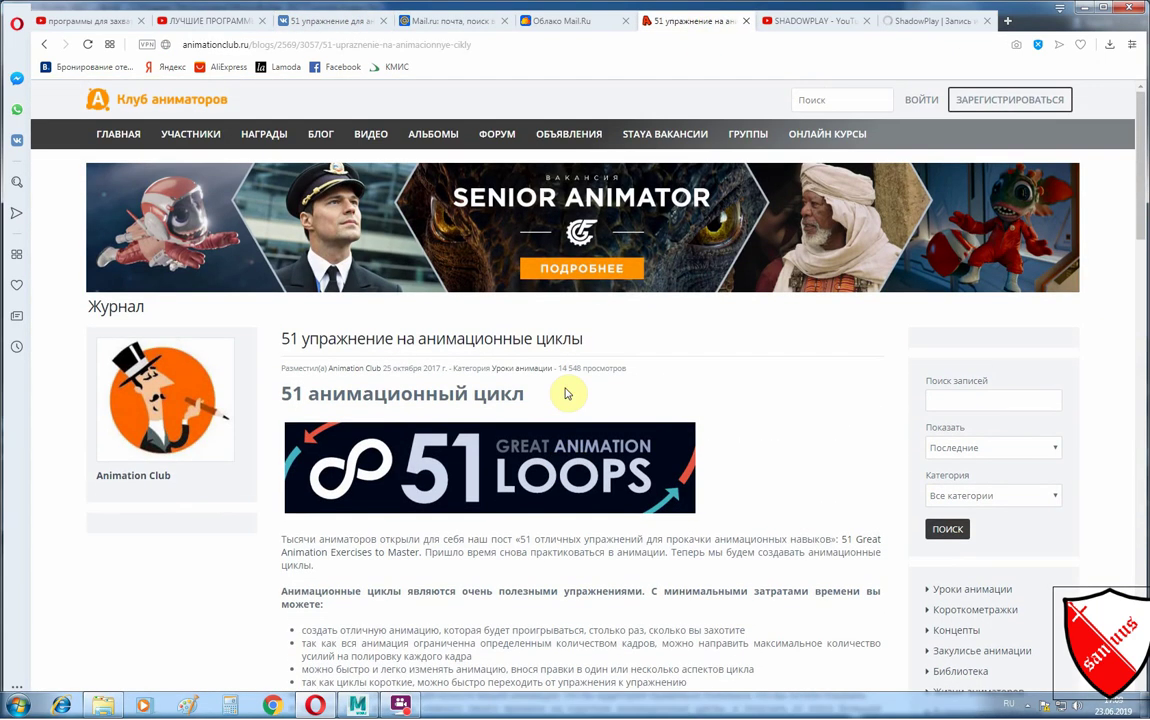
pyautogui.scroll(-2, 726, 463)
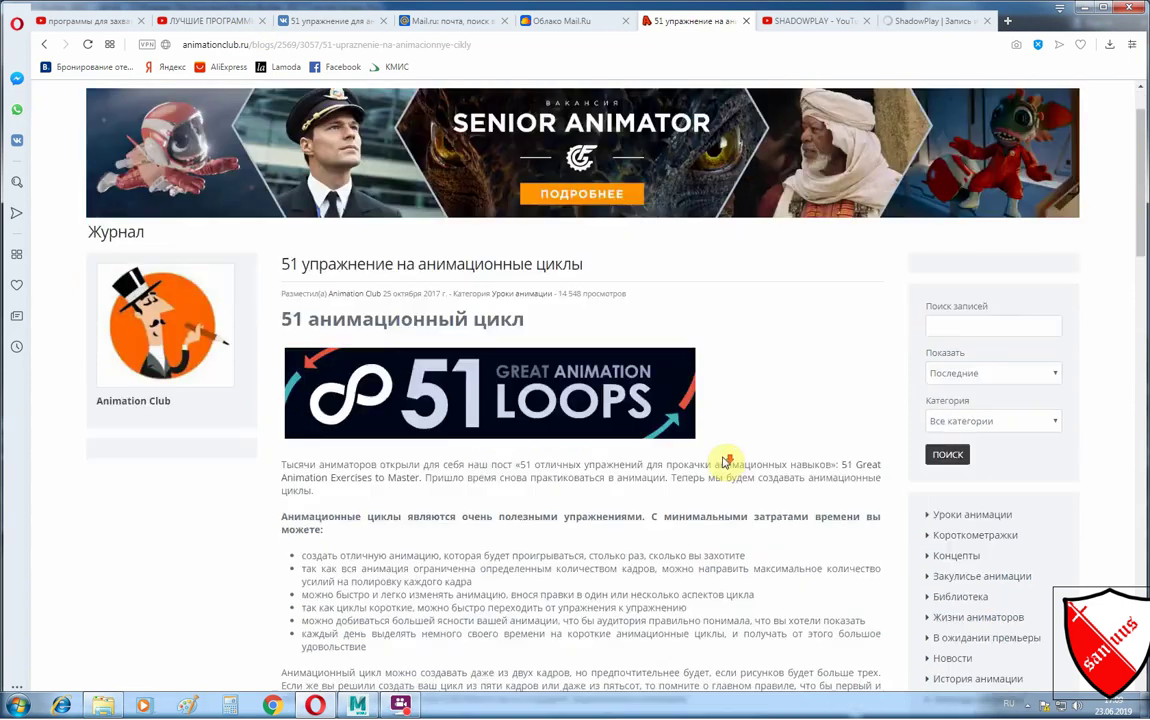
pyautogui.scroll(-6, 724, 452)
pyautogui.scroll(-5, 724, 452)
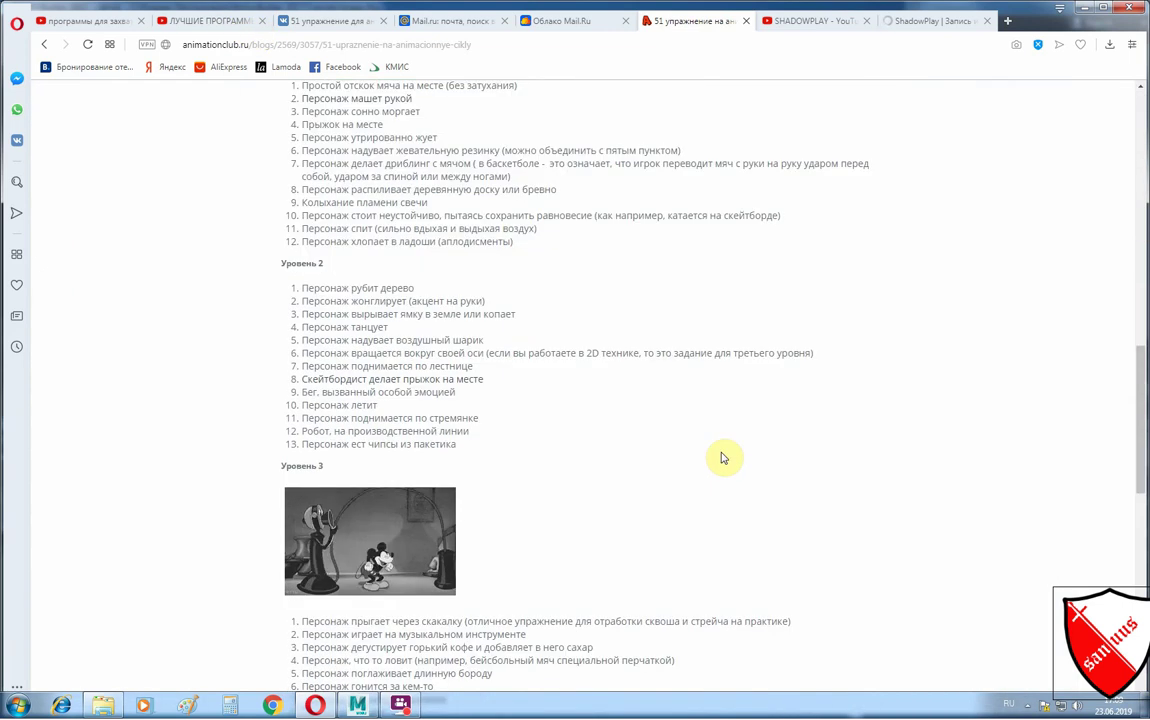
pyautogui.scroll(2, 724, 456)
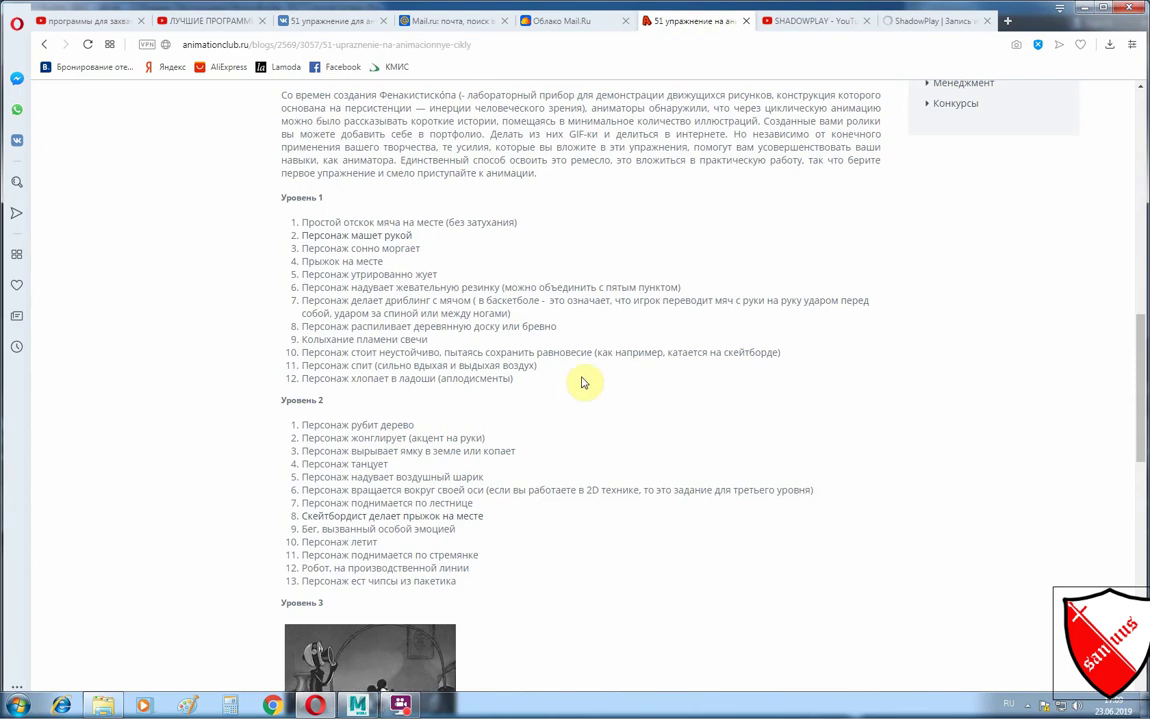
pyautogui.scroll(-2, 400, 322)
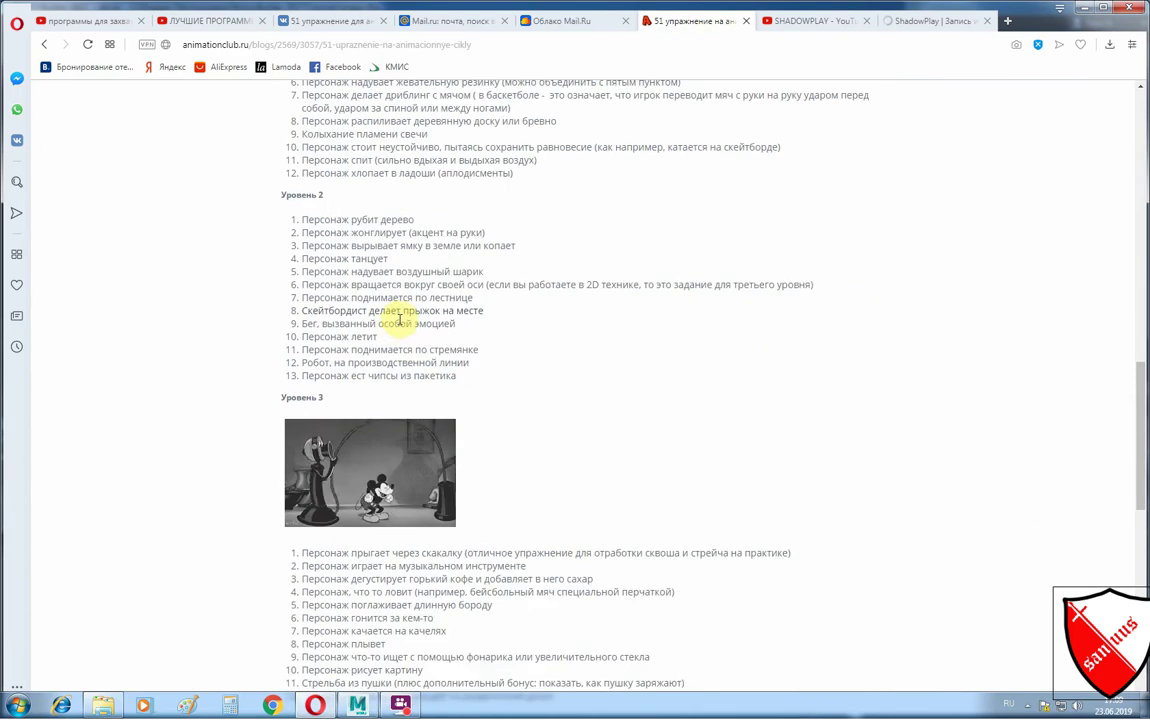
pyautogui.scroll(-2, 600, 403)
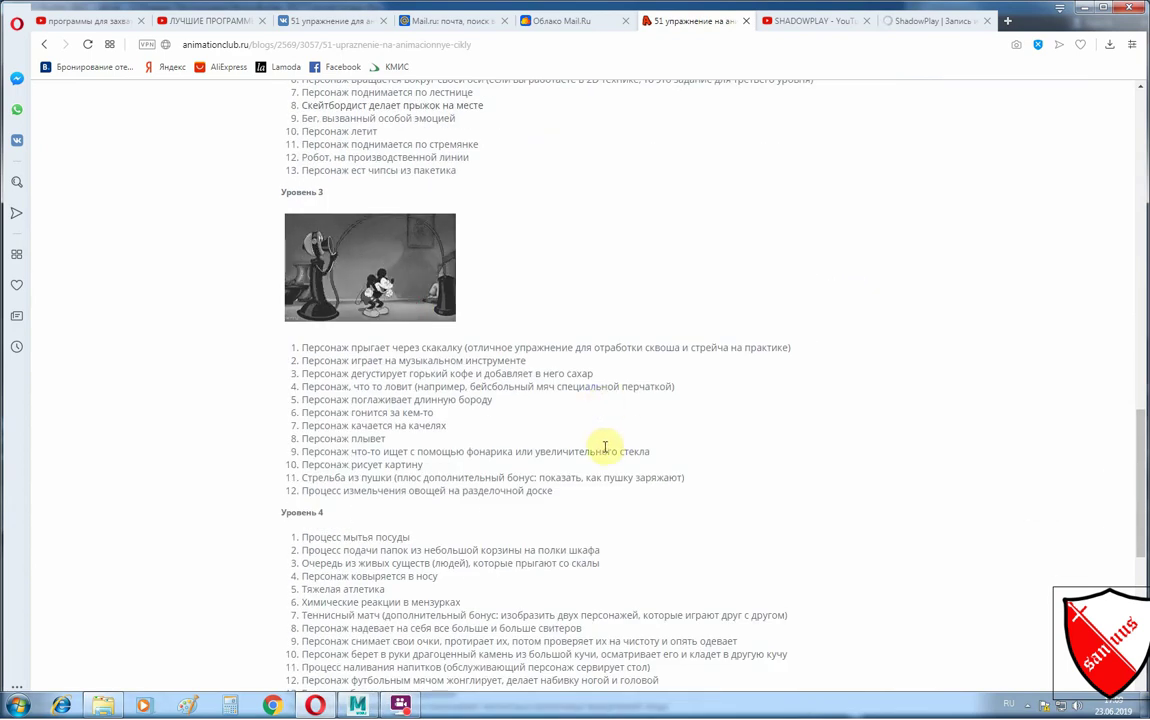
pyautogui.scroll(-2, 599, 445)
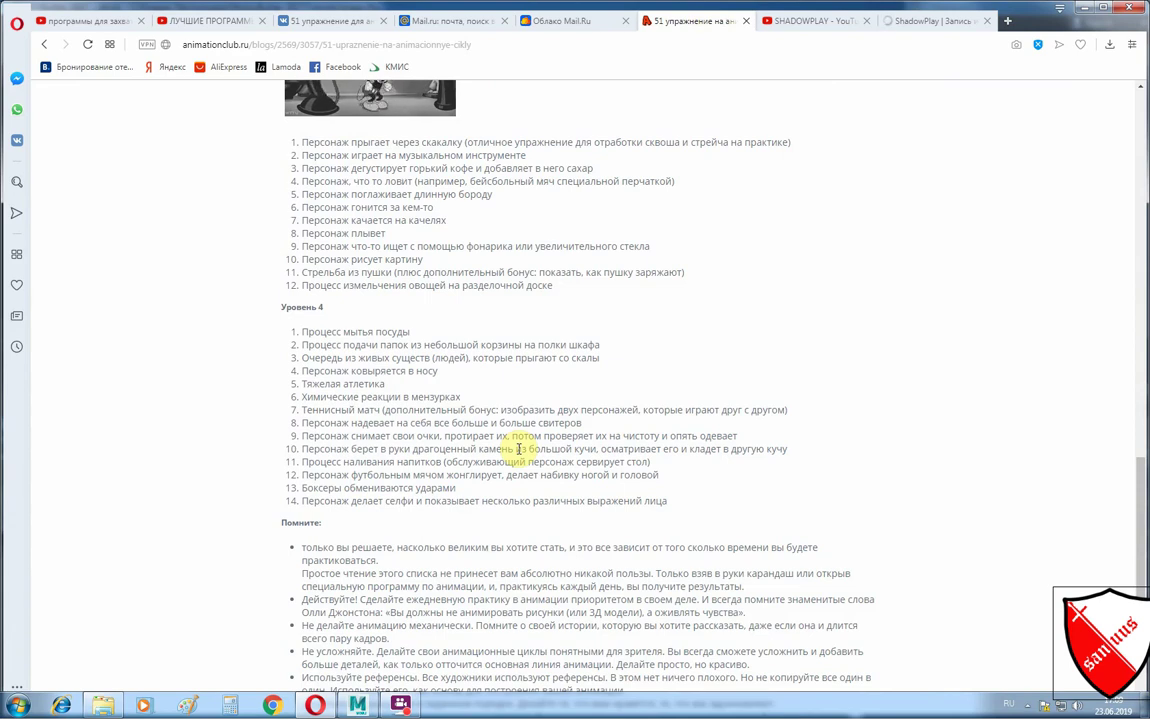
pyautogui.scroll(2, 519, 449)
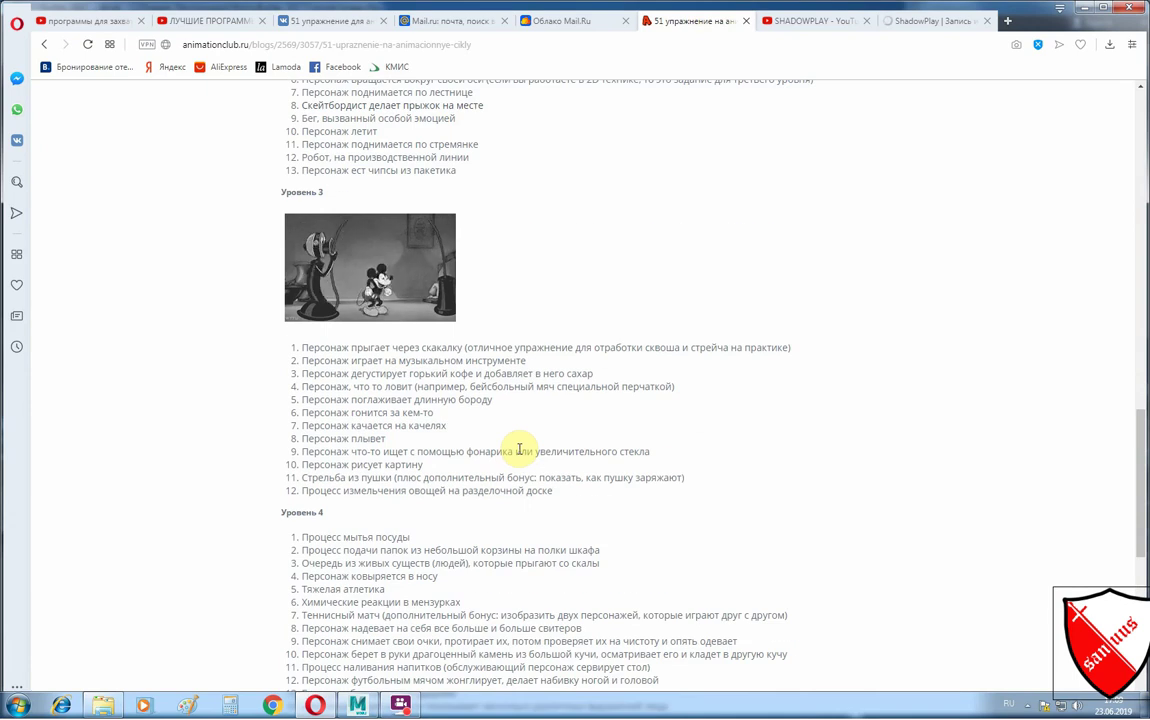
pyautogui.scroll(1, 522, 450)
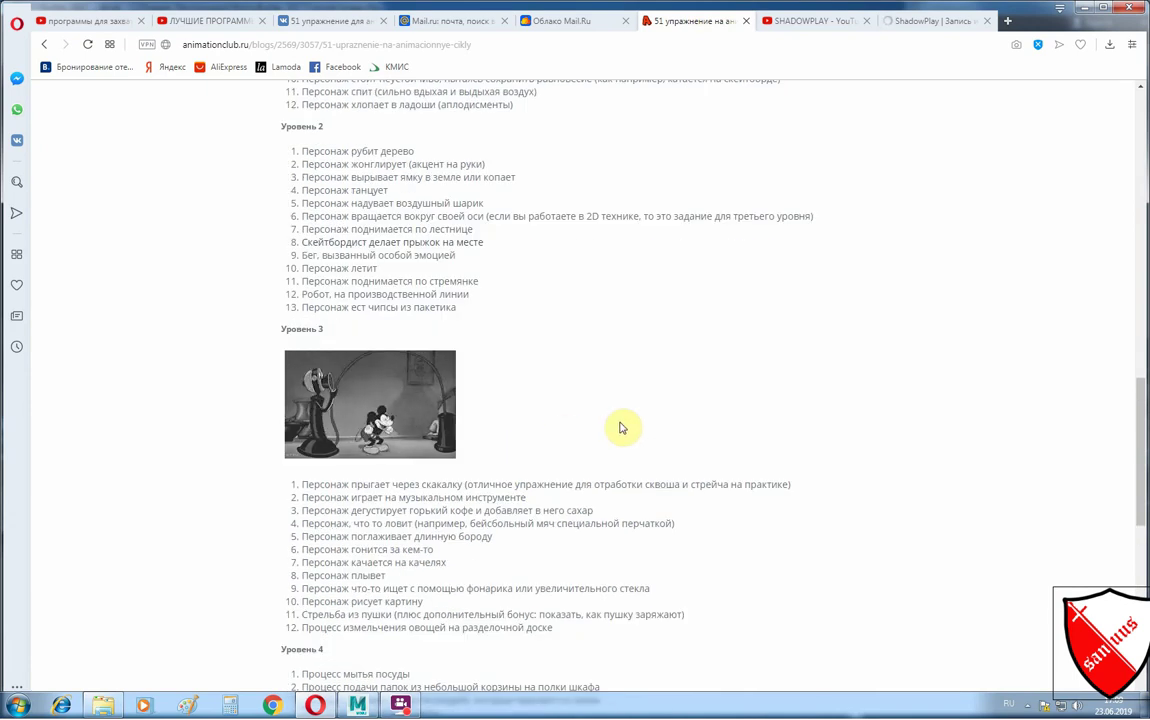
pyautogui.scroll(2, 622, 427)
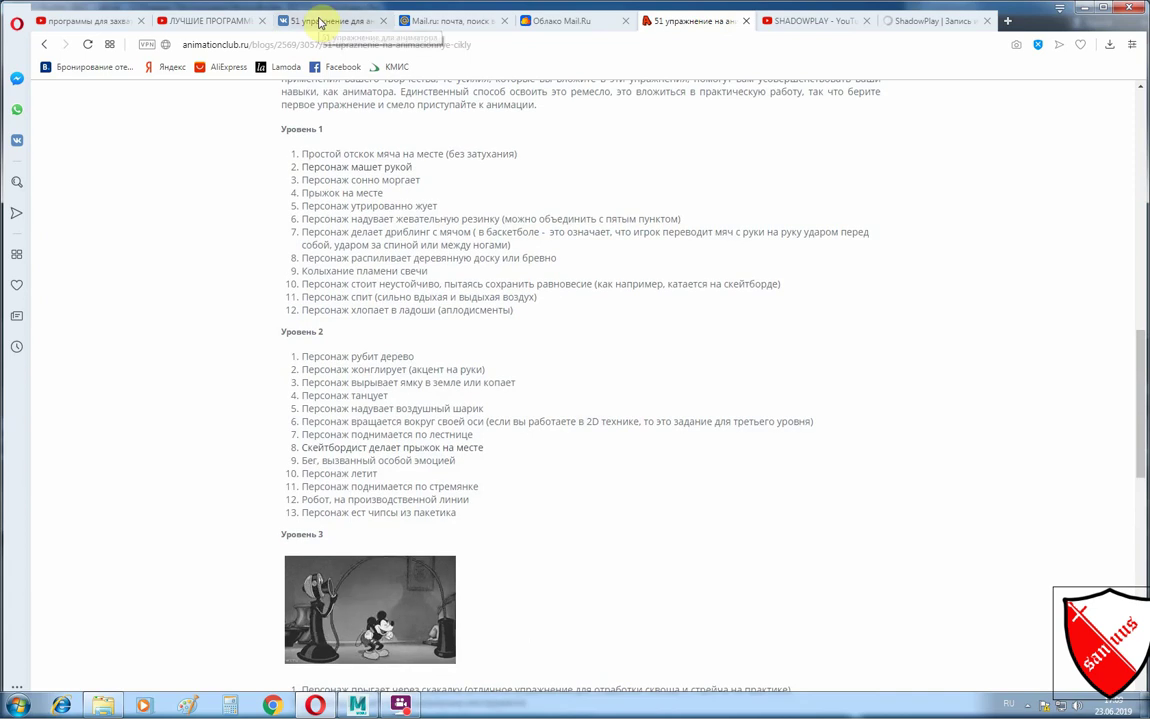
pyautogui.click(320, 22)
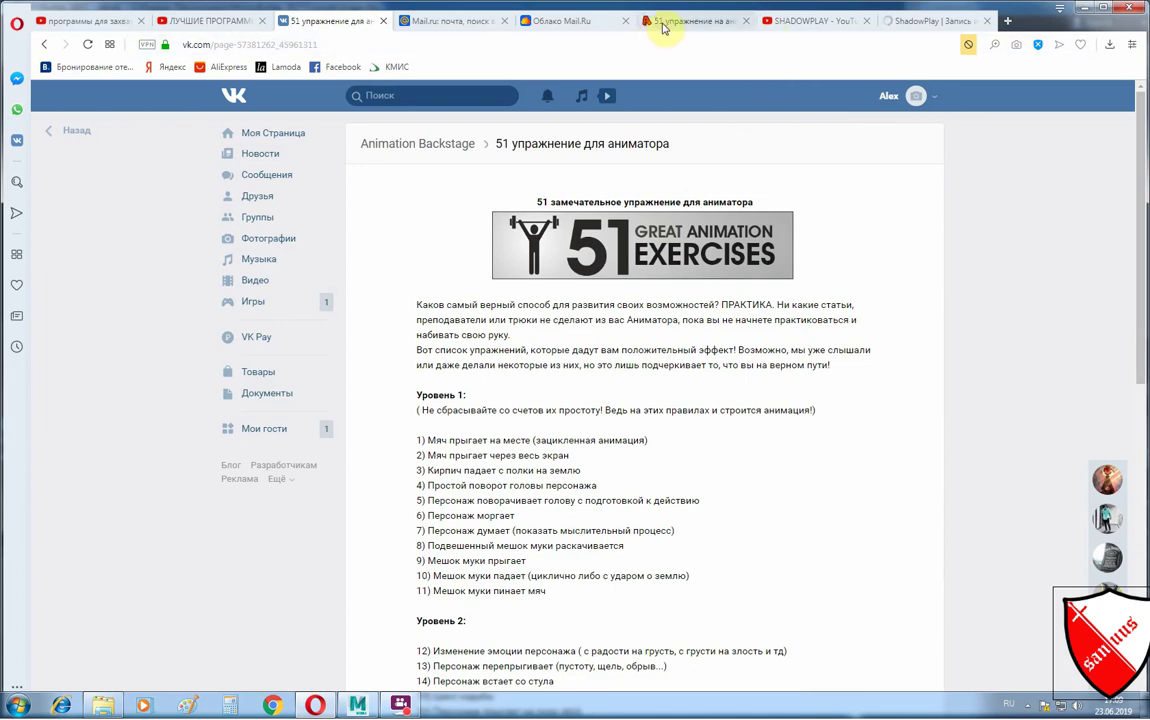
# Step: Scroll the VK list through all four levels to exercise 51, then return to MotionBuilder
pyautogui.scroll(-2, 590, 540)
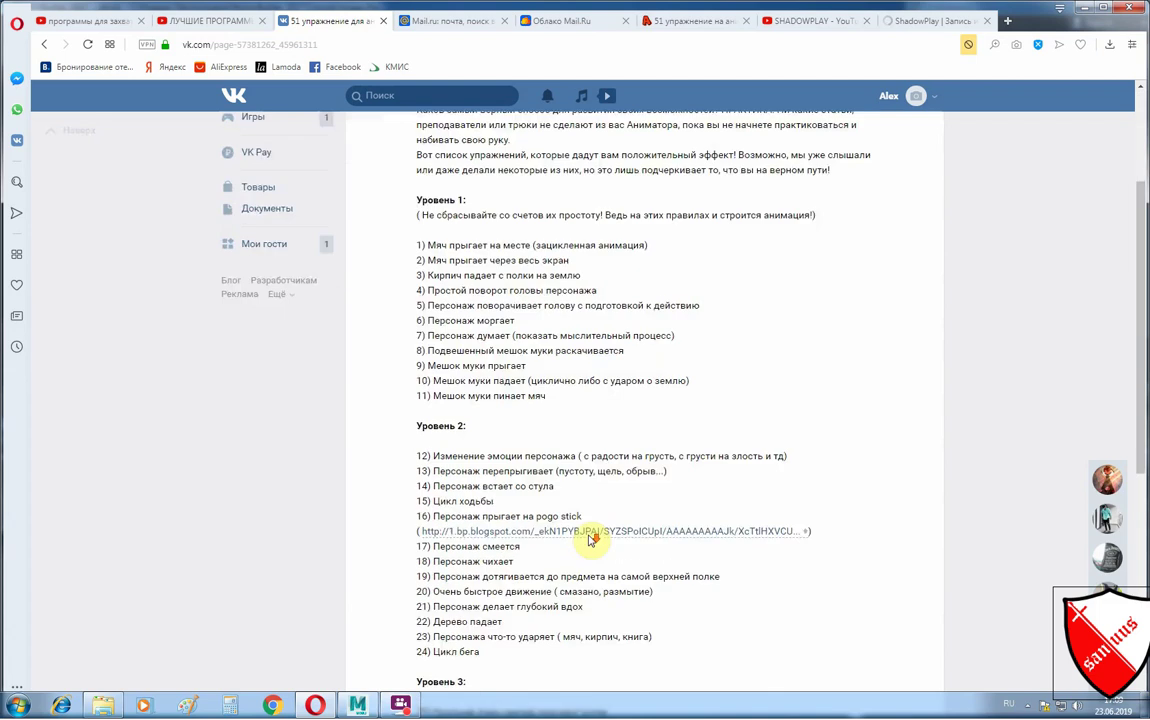
pyautogui.scroll(-1, 596, 535)
pyautogui.scroll(3, 604, 588)
pyautogui.scroll(-1, 587, 590)
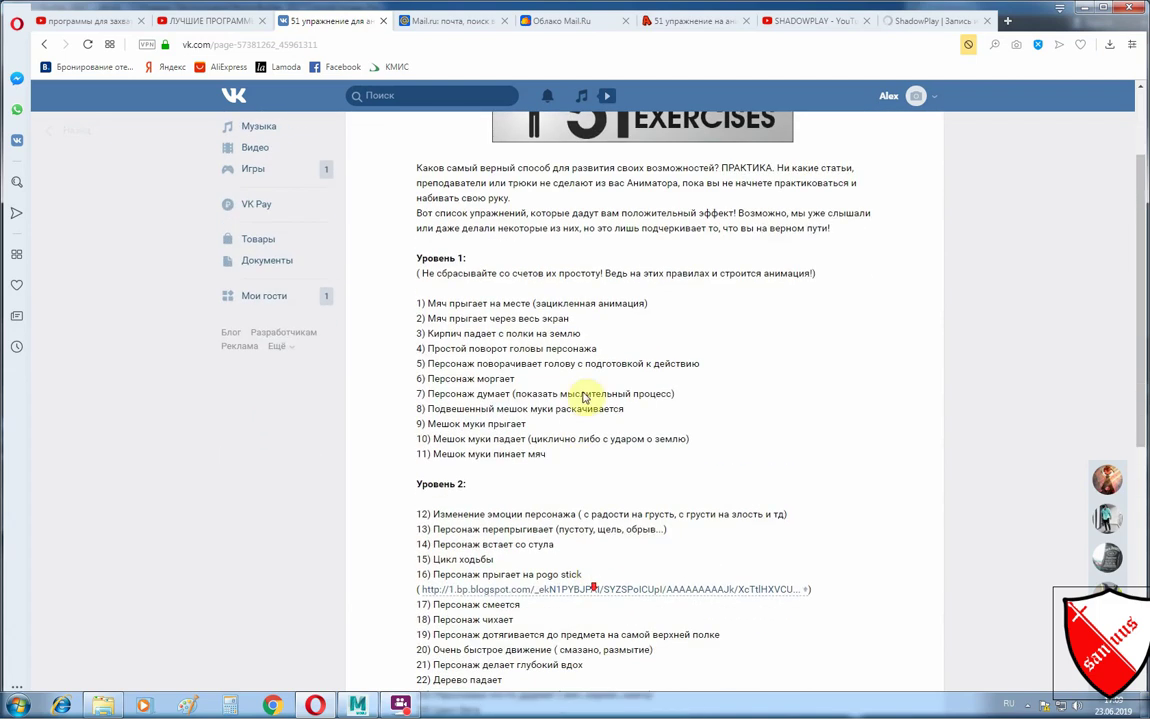
pyautogui.scroll(-2, 502, 342)
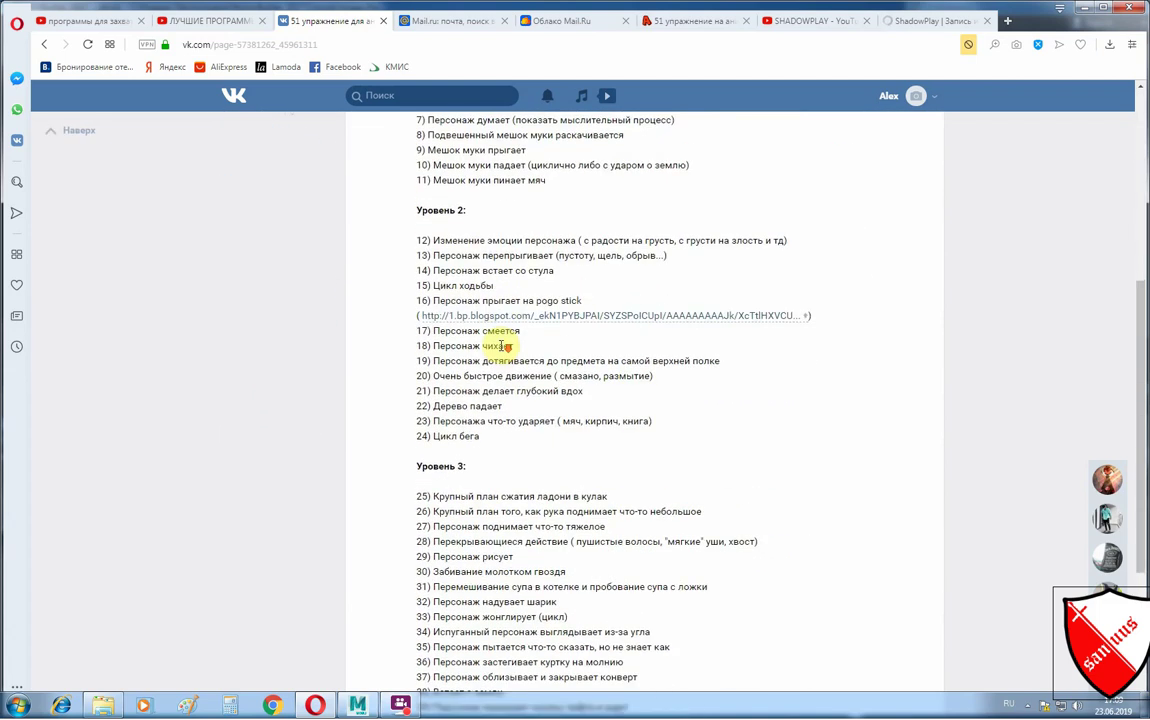
pyautogui.scroll(-2, 503, 338)
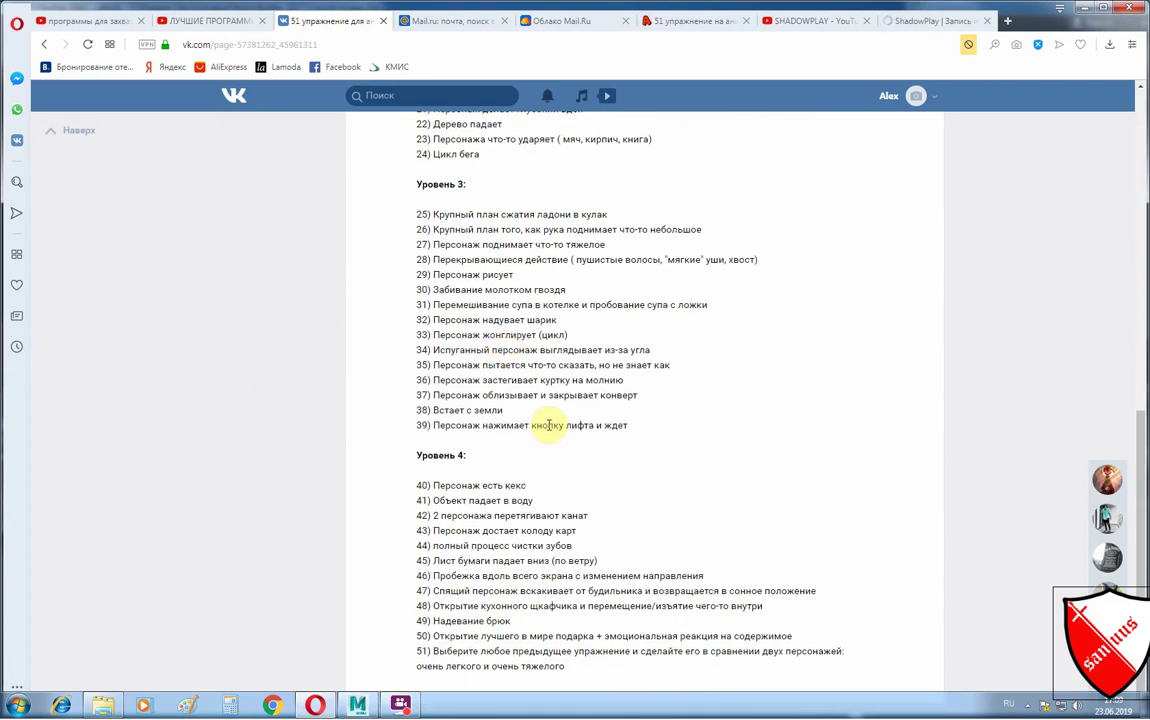
pyautogui.scroll(3, 545, 400)
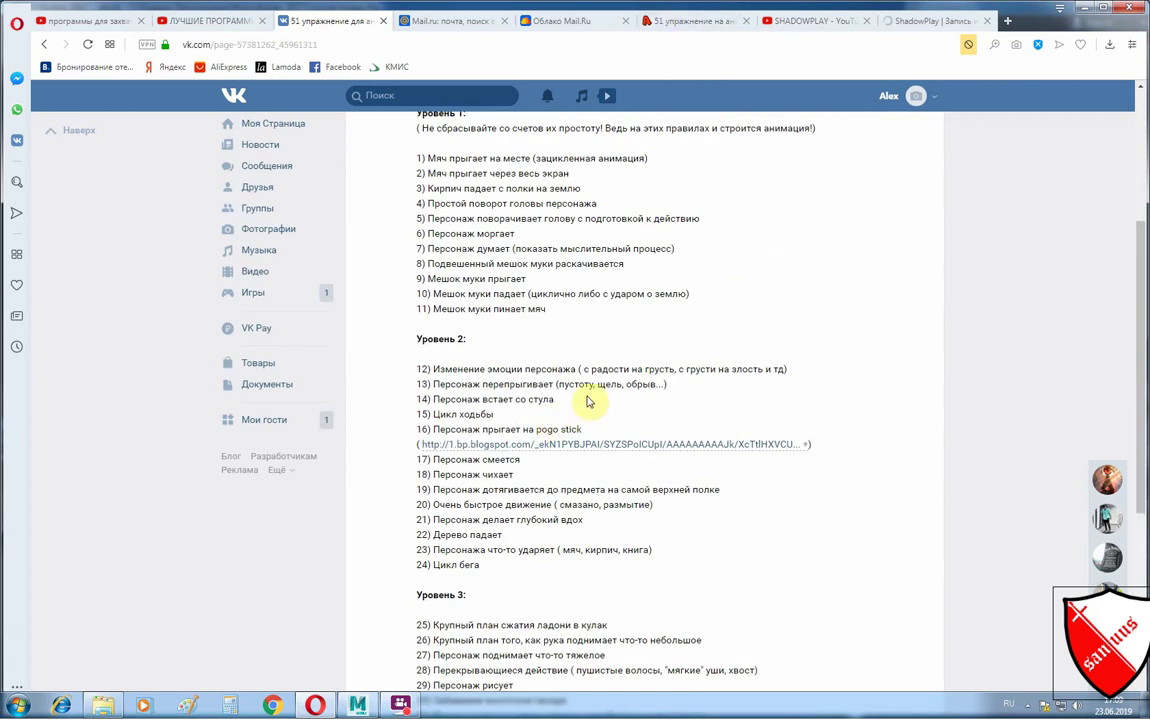
pyautogui.scroll(1, 588, 401)
pyautogui.scroll(-3, 588, 398)
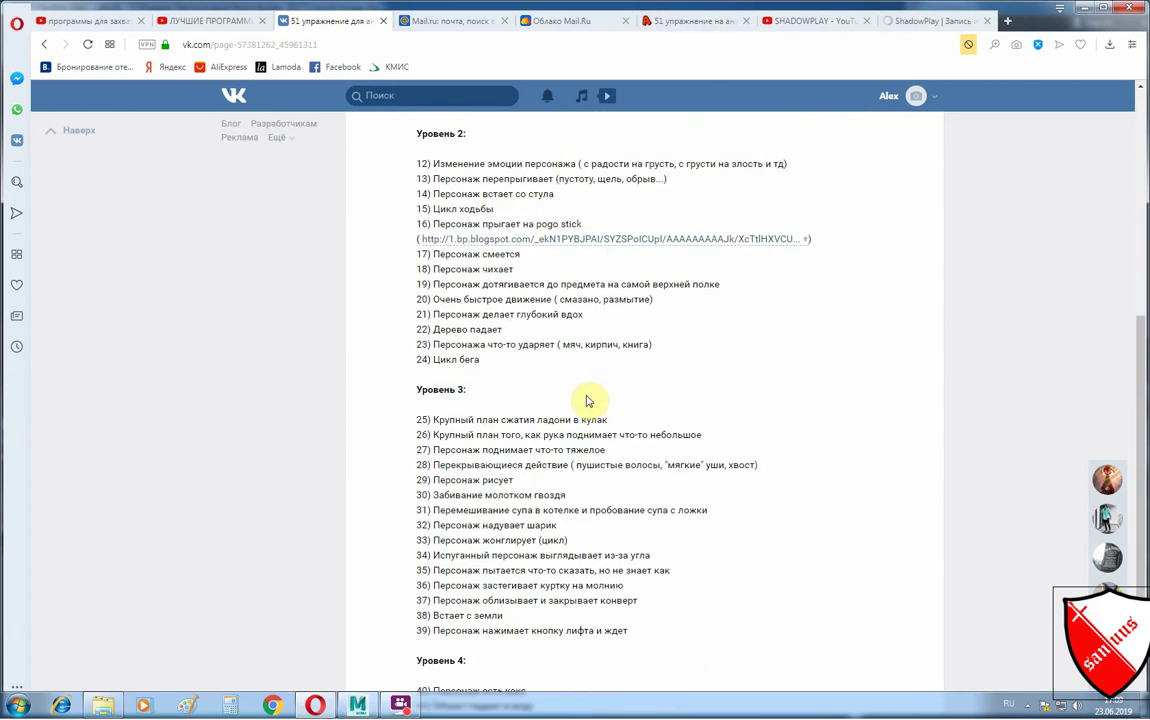
pyautogui.scroll(2, 588, 401)
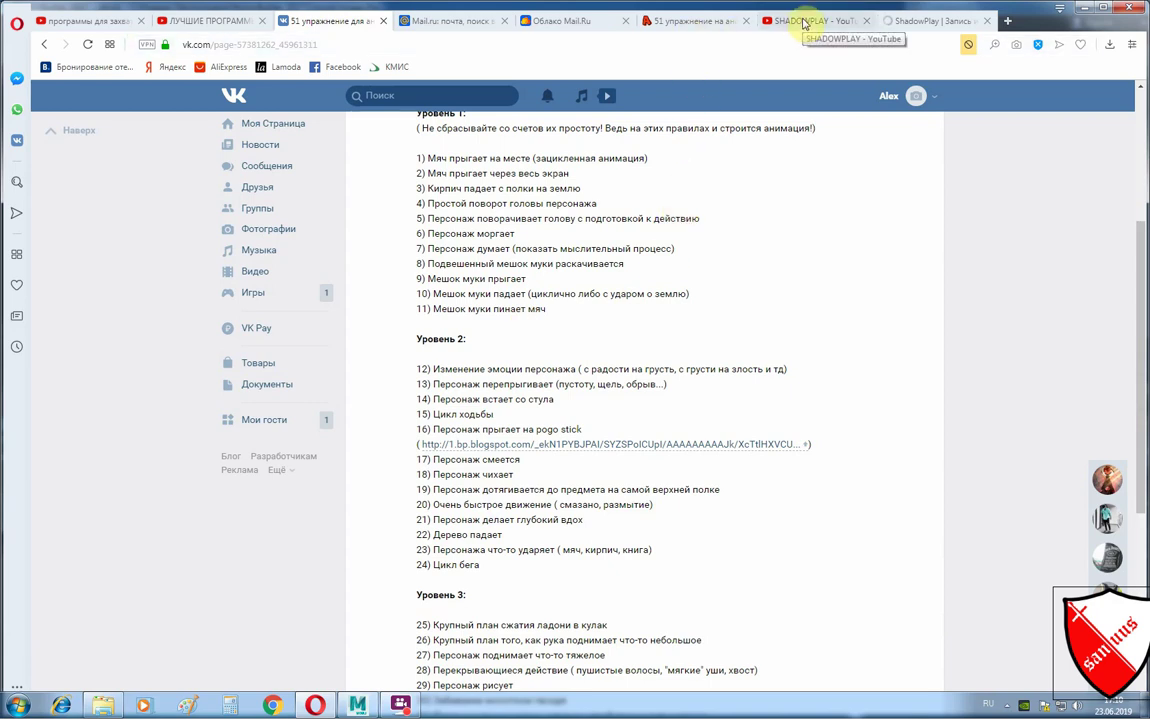
pyautogui.click(370, 706)
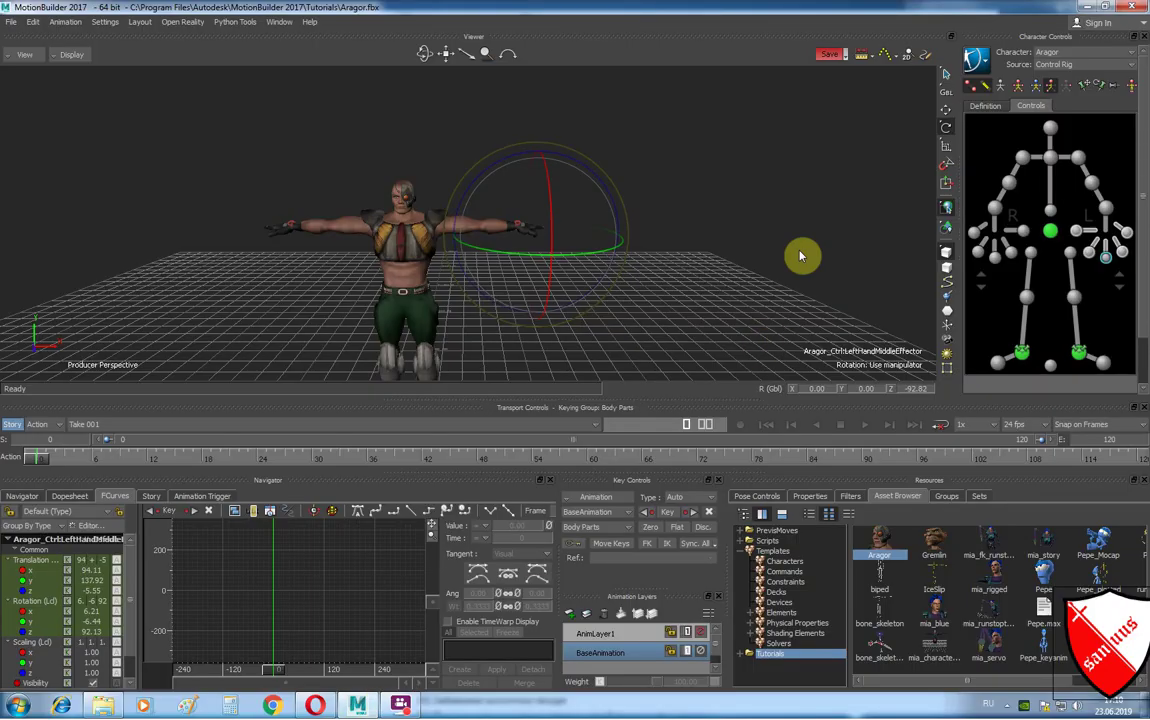